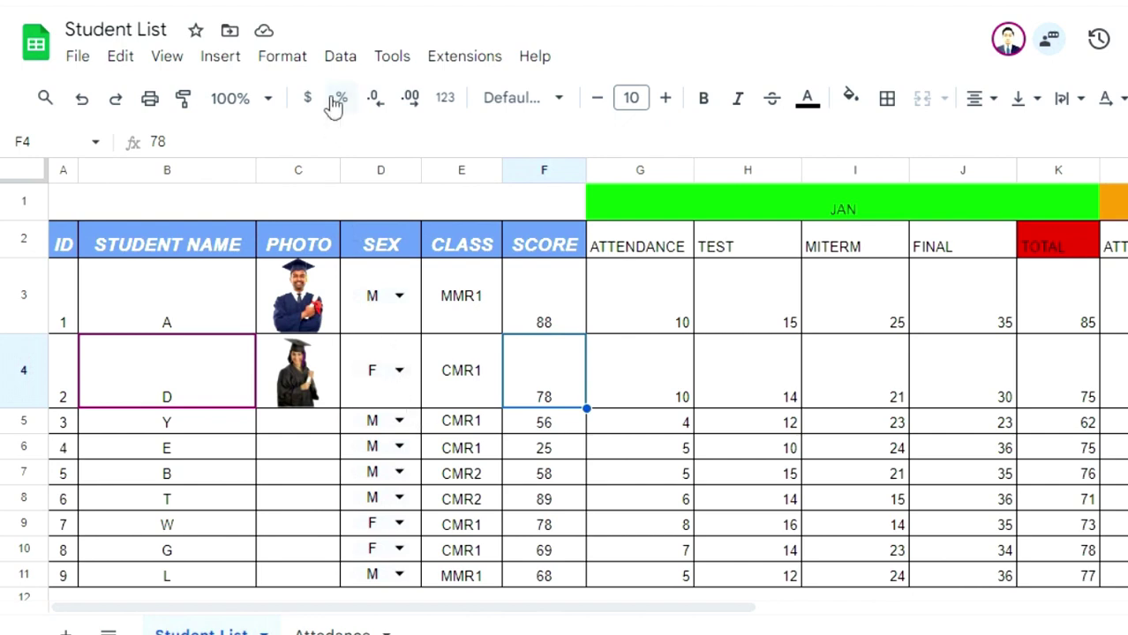
Add a protection for the entire Student List sheet, with no excepted cells, and open its editing permissions
{"action": "left_click", "coordinate": [344, 57]}
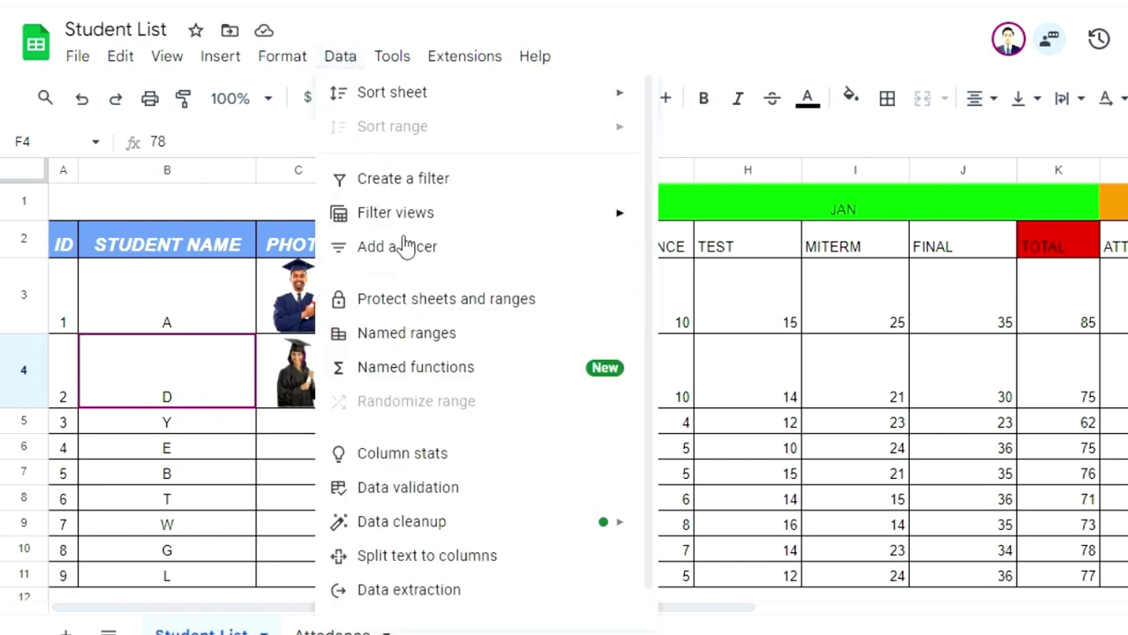
{"action": "left_click", "coordinate": [463, 319]}
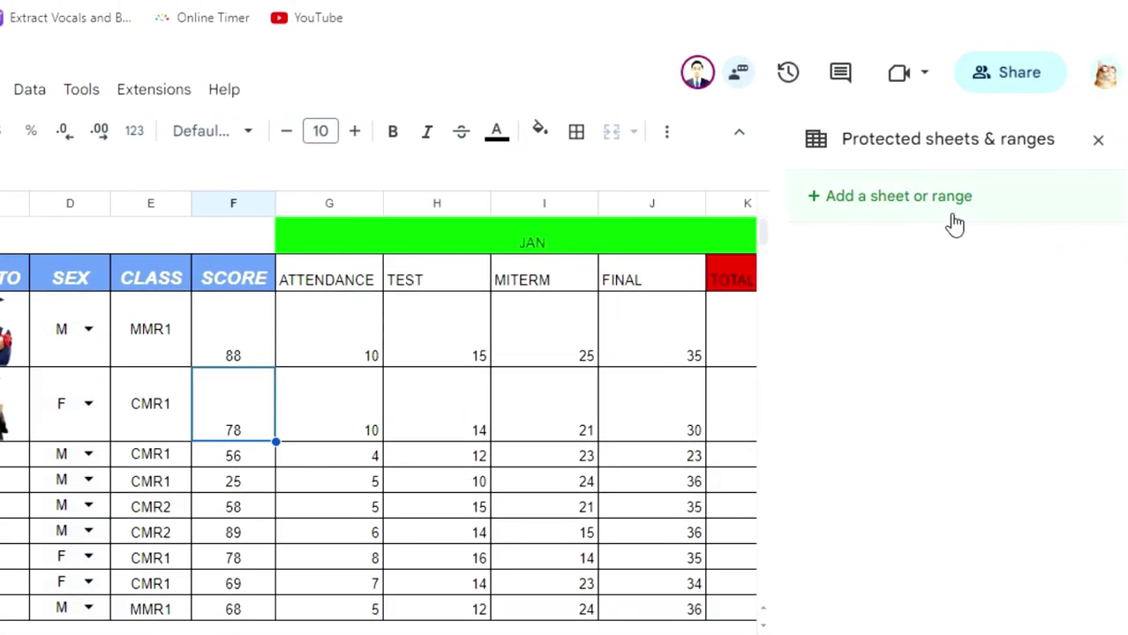
{"action": "left_click", "coordinate": [955, 224]}
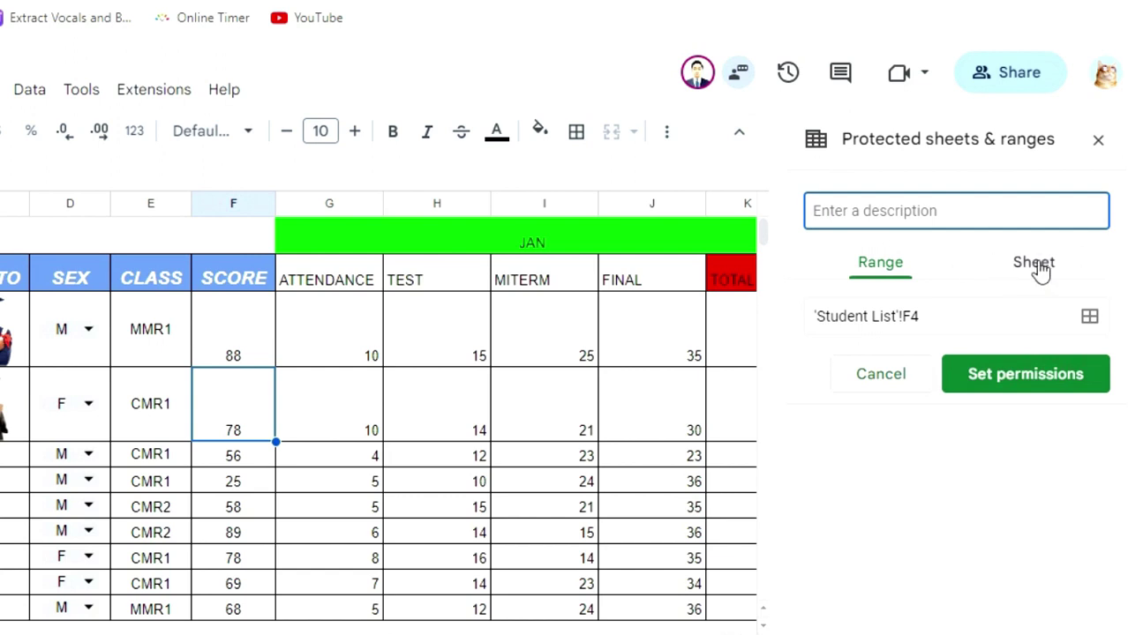
{"action": "left_click", "coordinate": [1039, 265]}
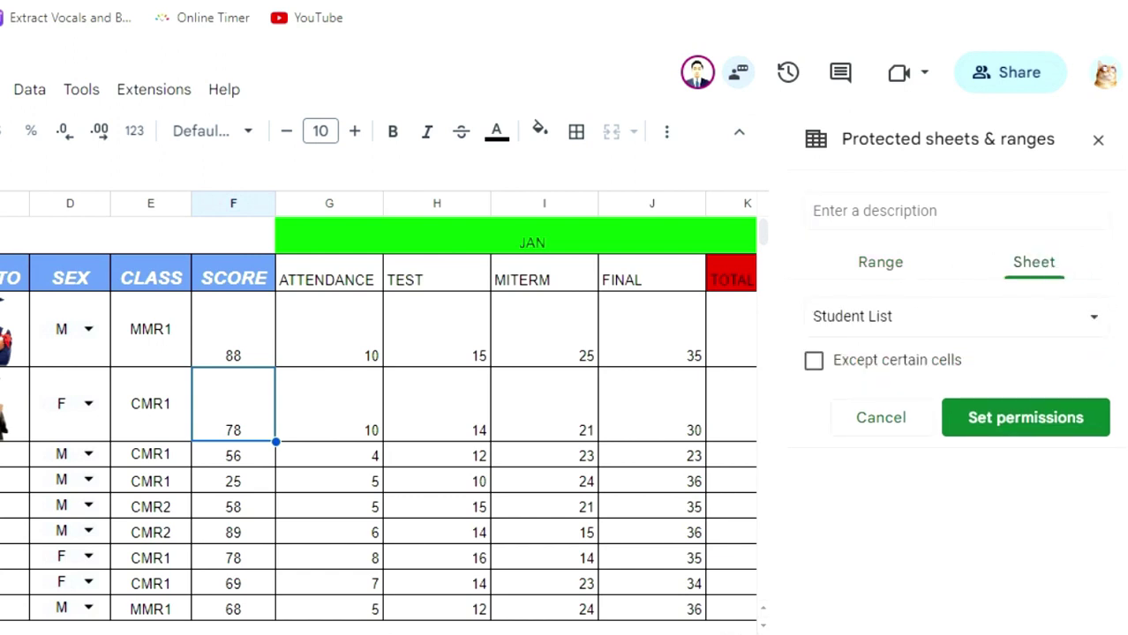
{"action": "left_click", "coordinate": [1013, 427]}
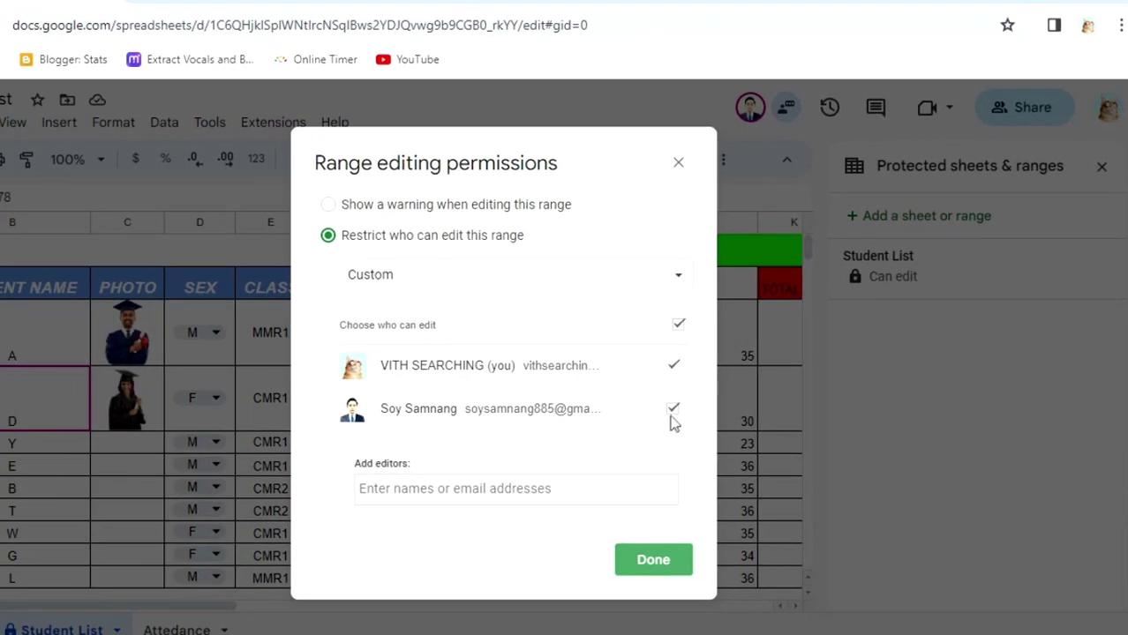
Restrict editing of the Student List sheet to the owner by excluding the other editor, and close the protection settings
{"action": "left_click", "coordinate": [673, 410]}
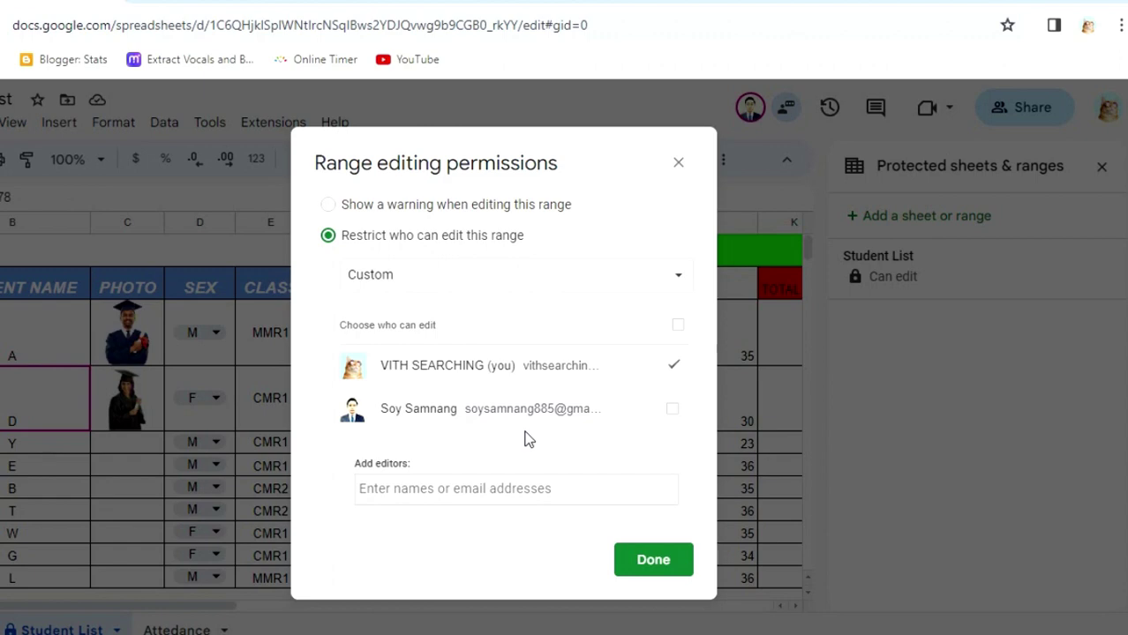
{"action": "left_click", "coordinate": [651, 558]}
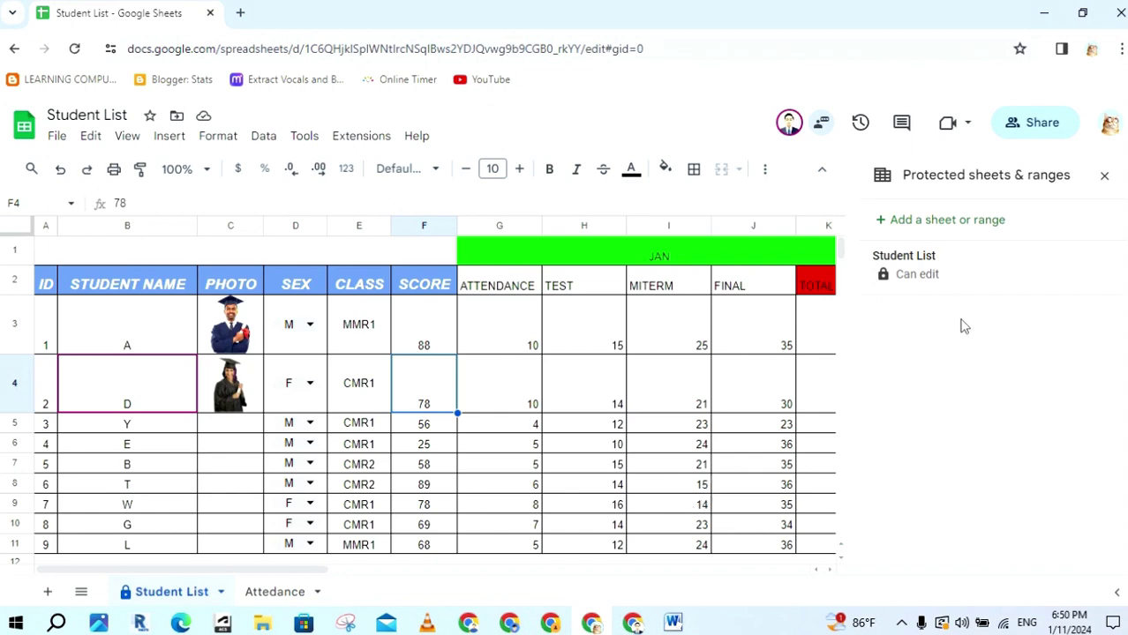
{"action": "left_click", "coordinate": [1103, 176]}
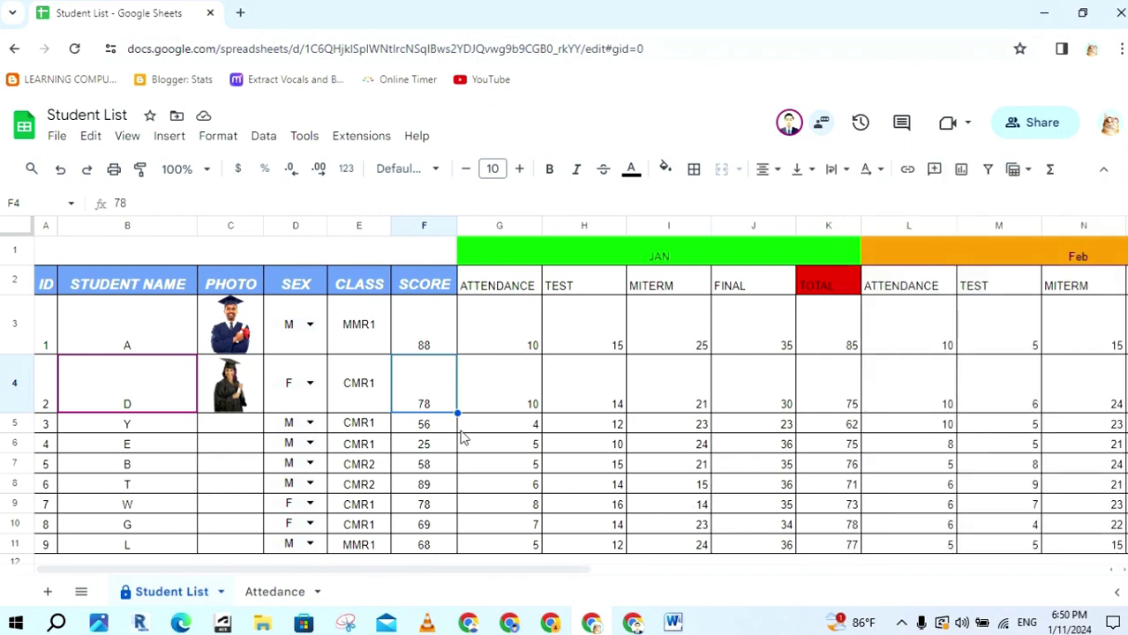
Switch to the second editor's browser window, select G4 on the Student List sheet, and enter 28 in cell F2 of the Attedance sheet
{"action": "left_click", "coordinate": [633, 623]}
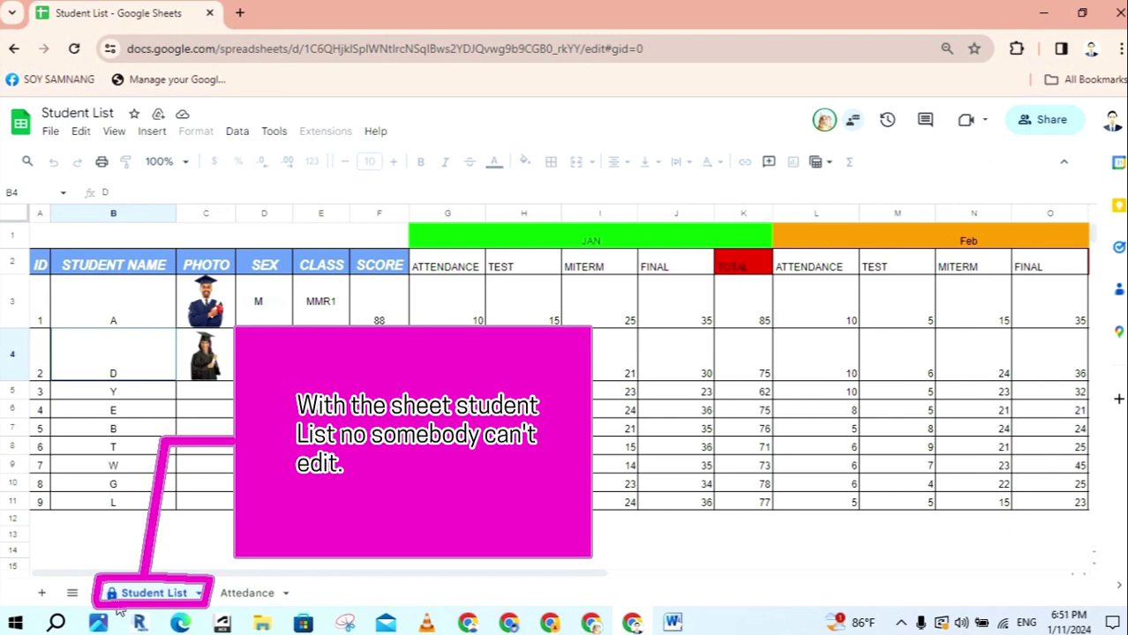
{"action": "left_click", "coordinate": [466, 366]}
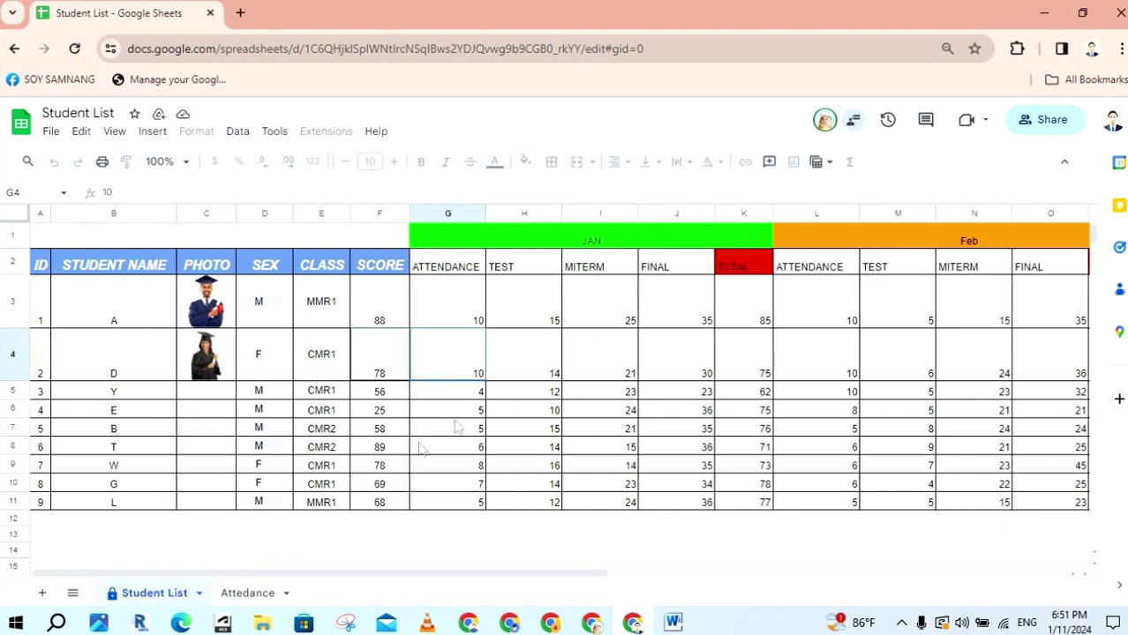
{"action": "left_click", "coordinate": [252, 592]}
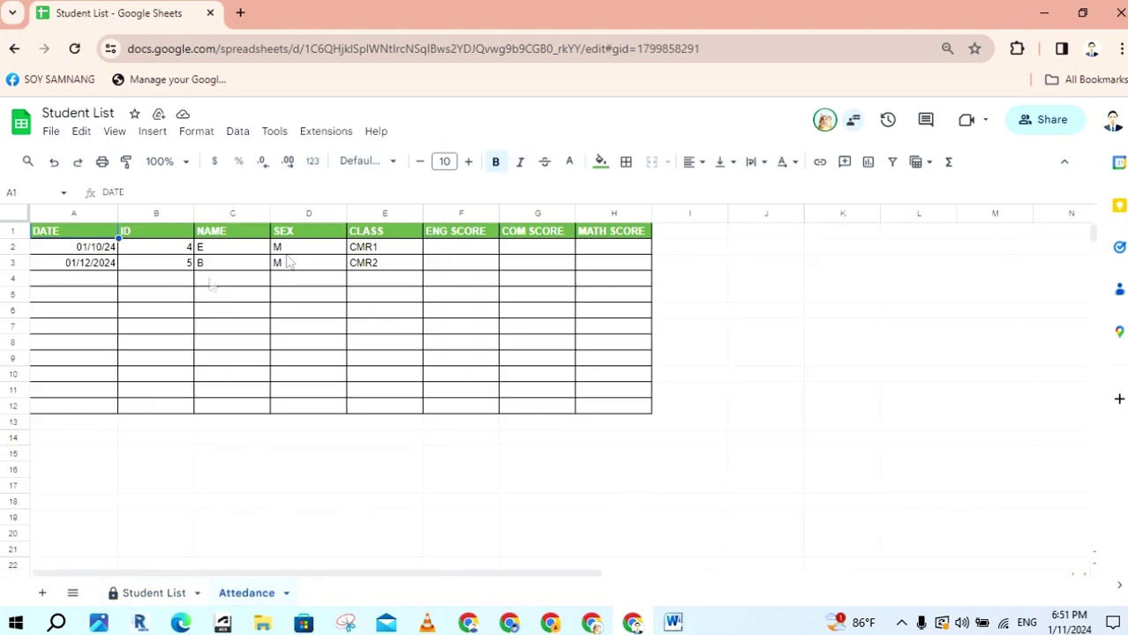
{"action": "left_click", "coordinate": [432, 255]}
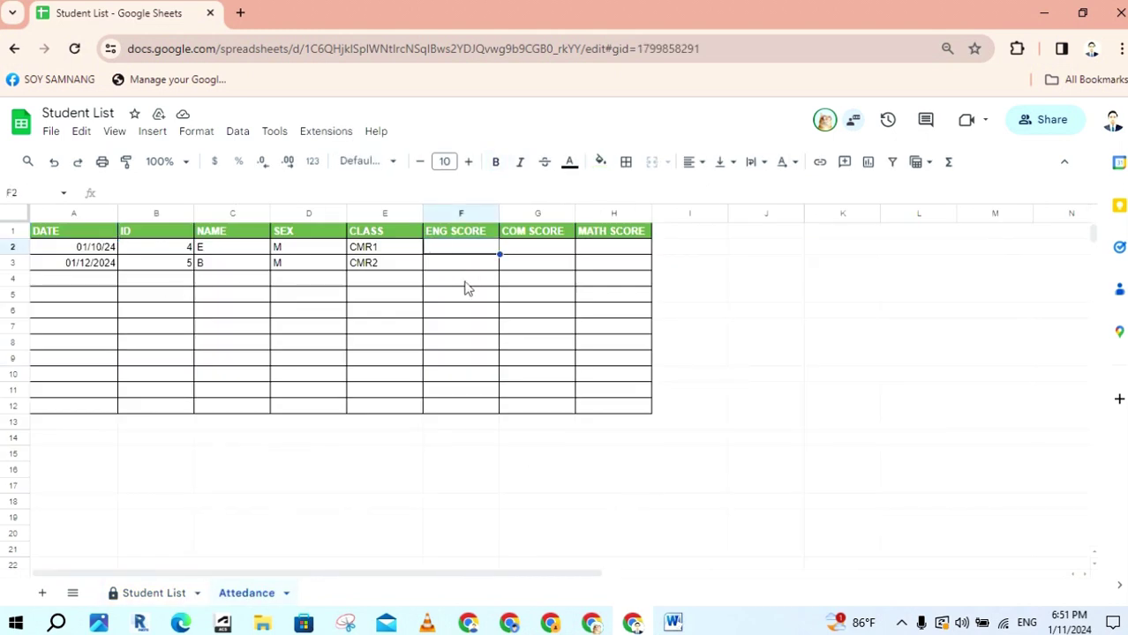
{"action": "type", "text": "28"}
{"action": "key", "text": "Return"}
{"action": "left_click", "coordinate": [465, 281]}
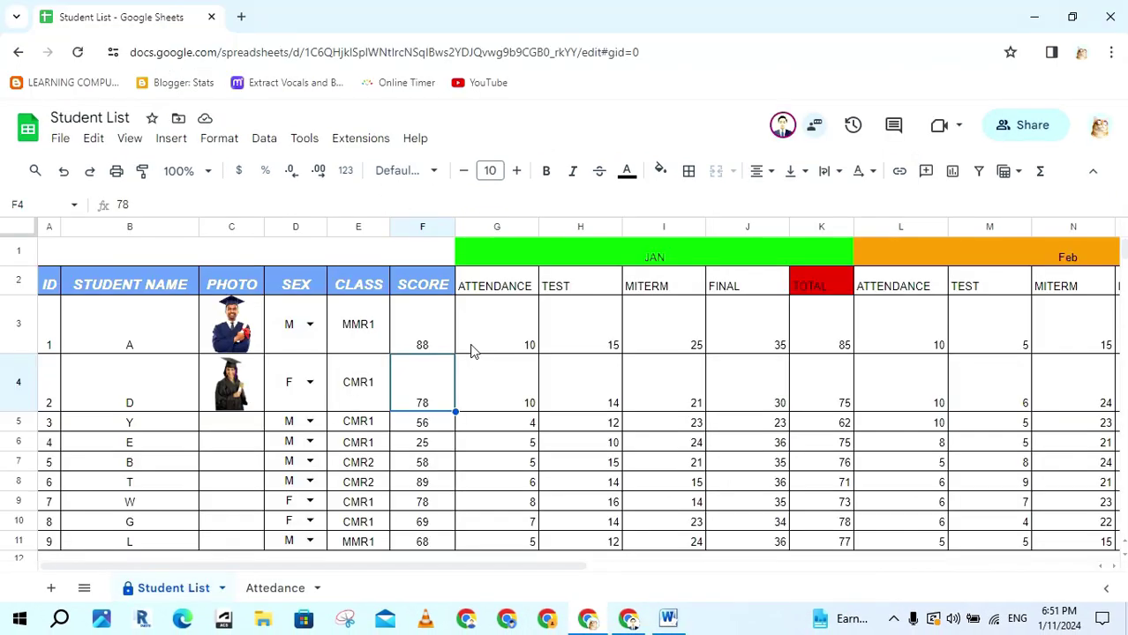
Remove the existing protection from the Student List sheet in the owner's window
{"action": "left_click", "coordinate": [273, 144]}
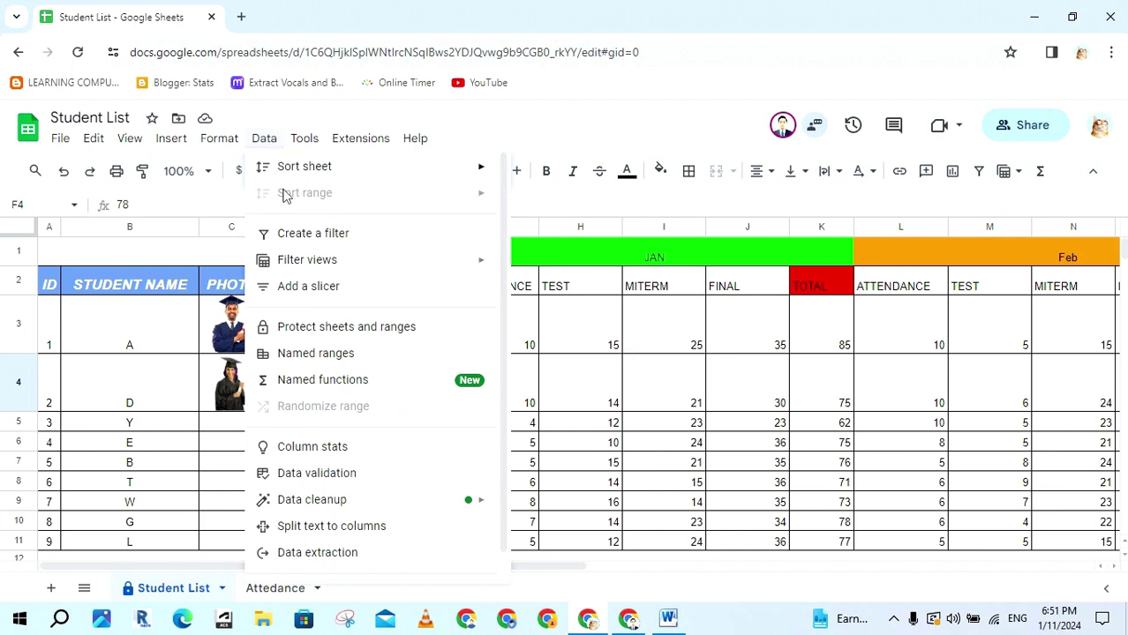
{"action": "left_click", "coordinate": [380, 328]}
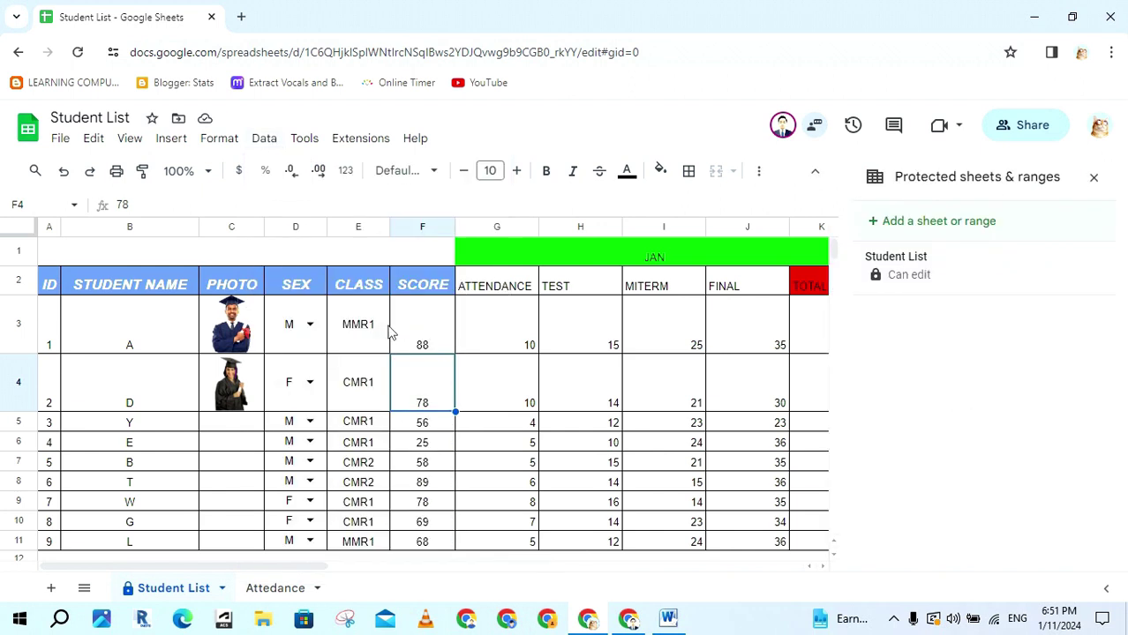
{"action": "left_click", "coordinate": [1003, 282]}
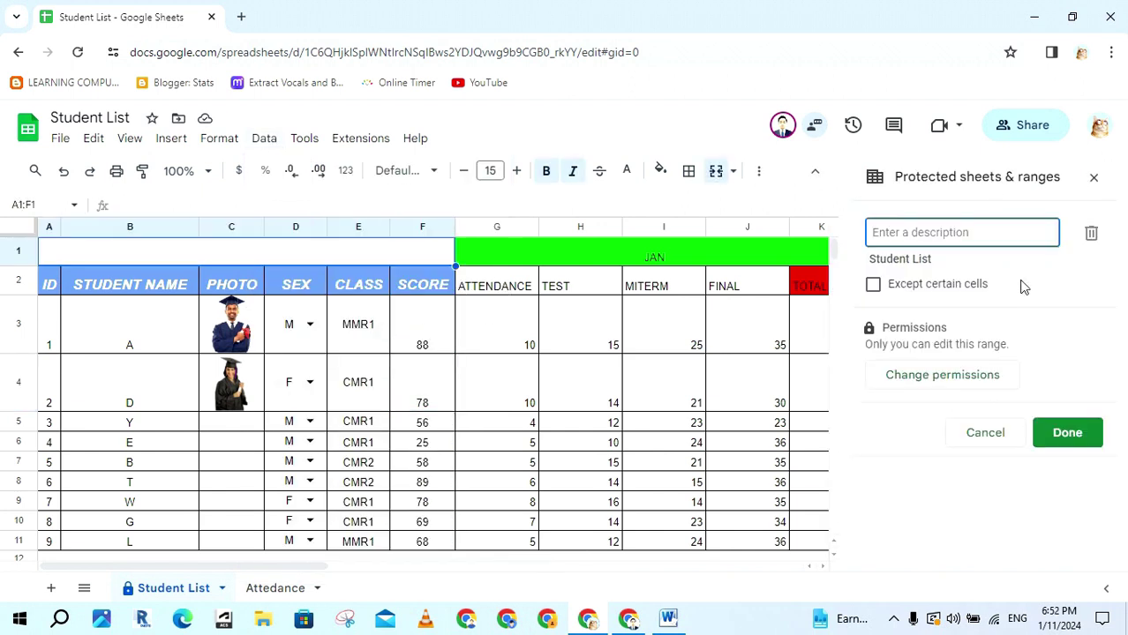
{"action": "left_click", "coordinate": [1090, 233]}
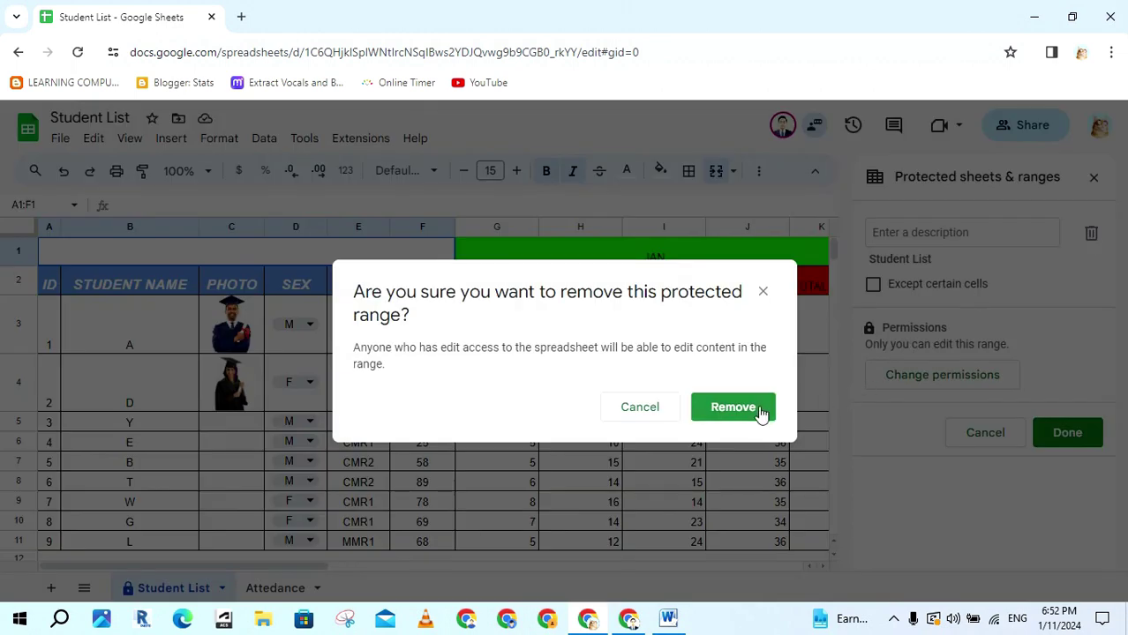
{"action": "left_click", "coordinate": [761, 411]}
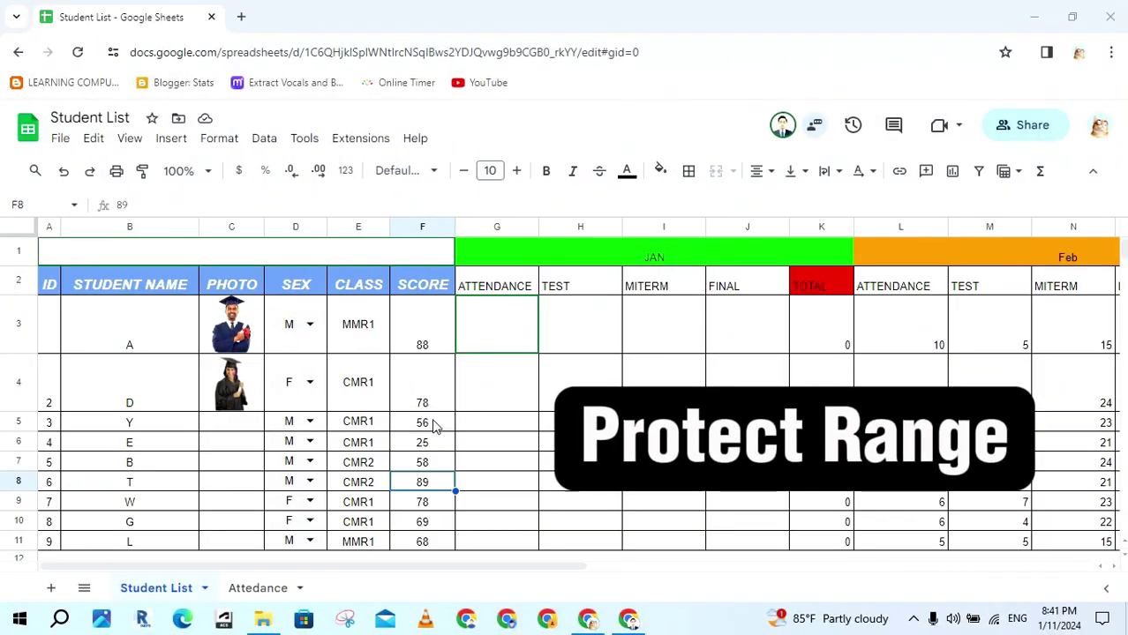
{"action": "key", "text": "ctrl+Home"}
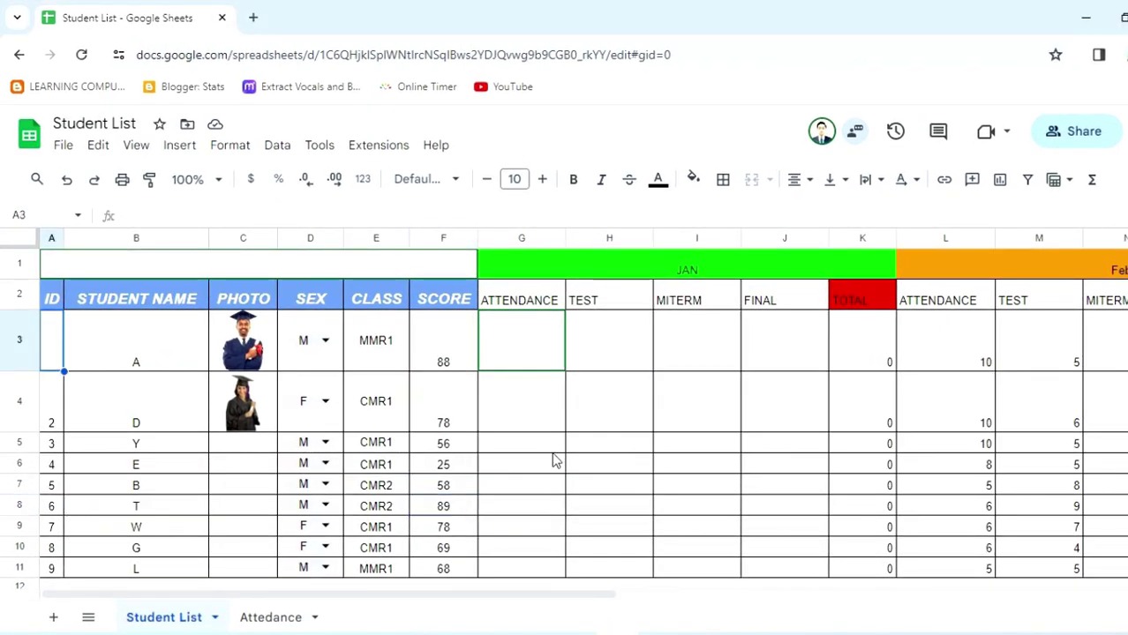
{"action": "left_click_drag", "start_coordinate": [45, 340], "coordinate": [444, 570]}
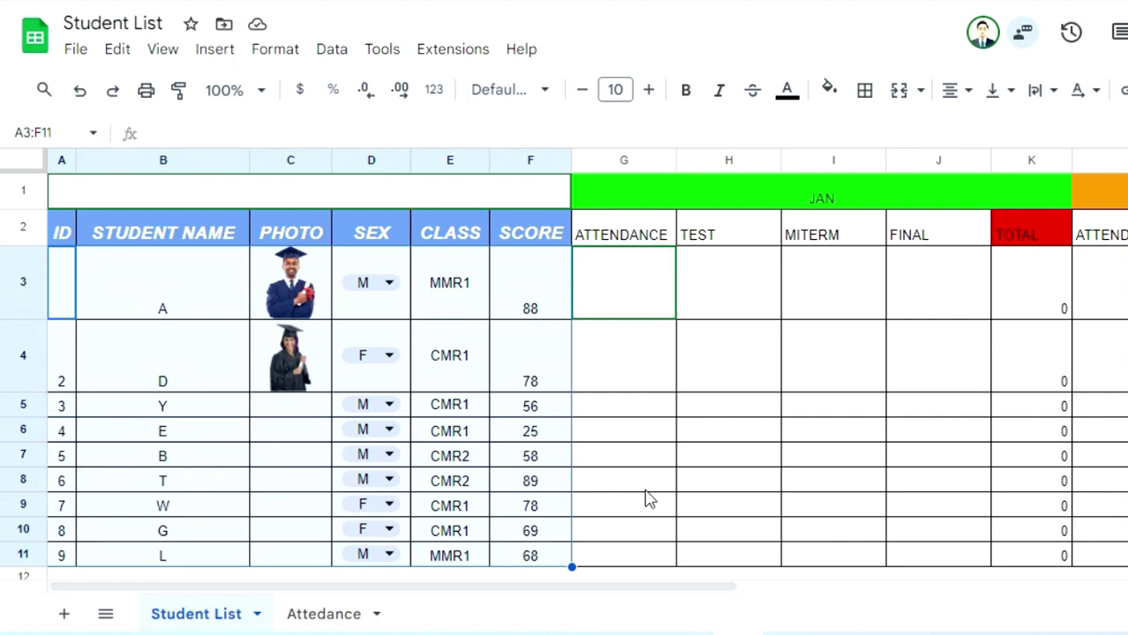
{"action": "left_click_drag", "start_coordinate": [660, 233], "coordinate": [1126, 557]}
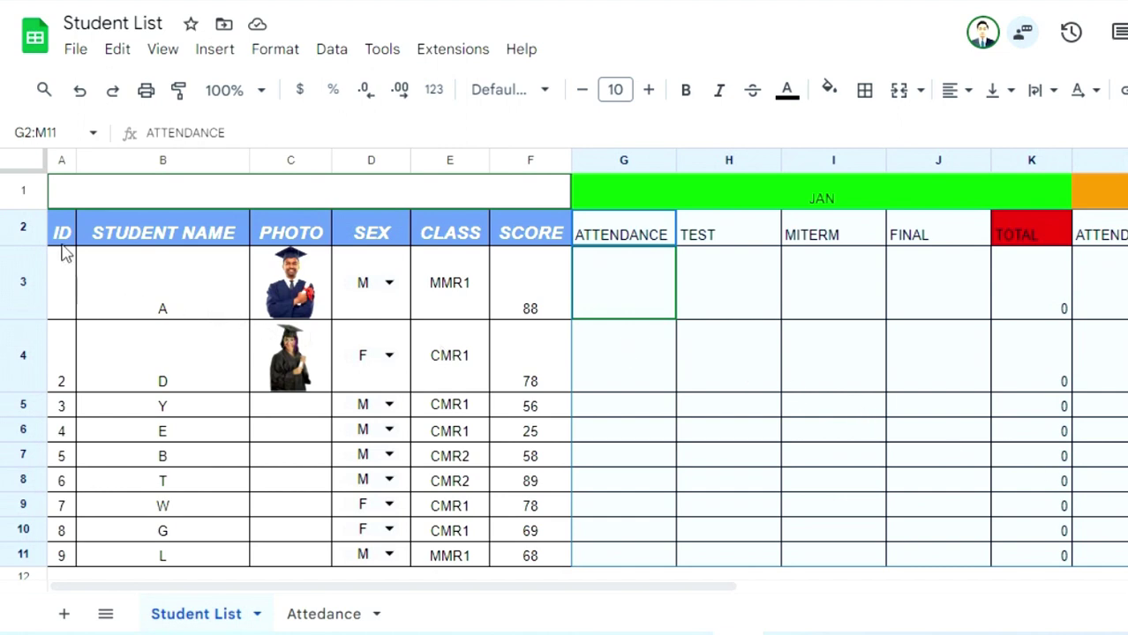
Add a range protection for cells A2:F11 of the Student List sheet and open its editing permissions
{"action": "left_click_drag", "start_coordinate": [62, 240], "coordinate": [537, 565]}
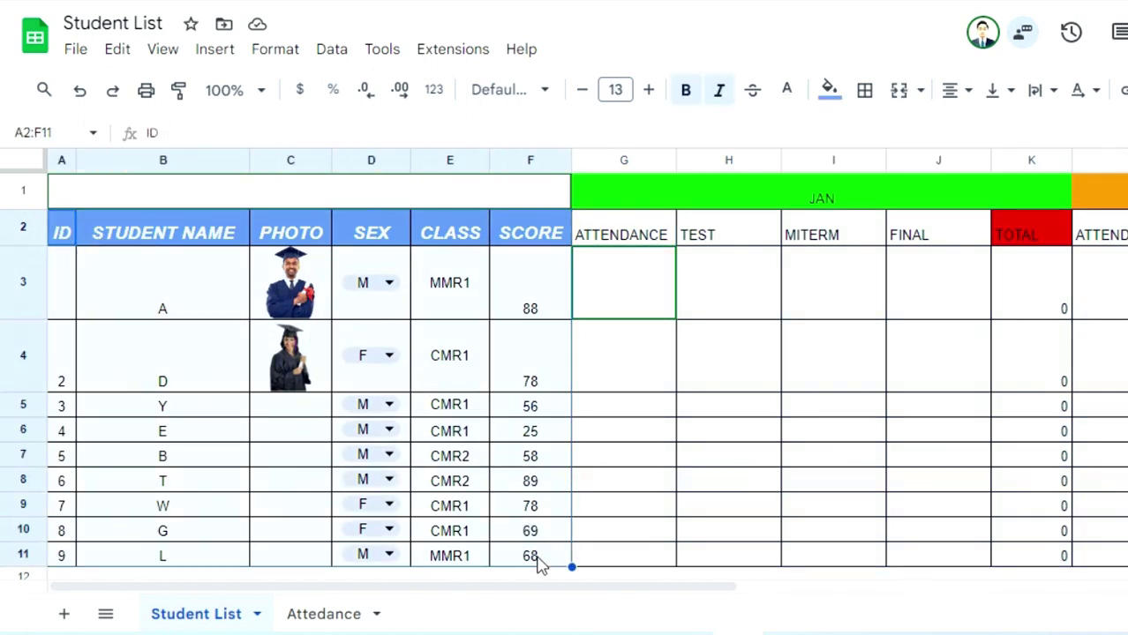
{"action": "left_click", "coordinate": [332, 50]}
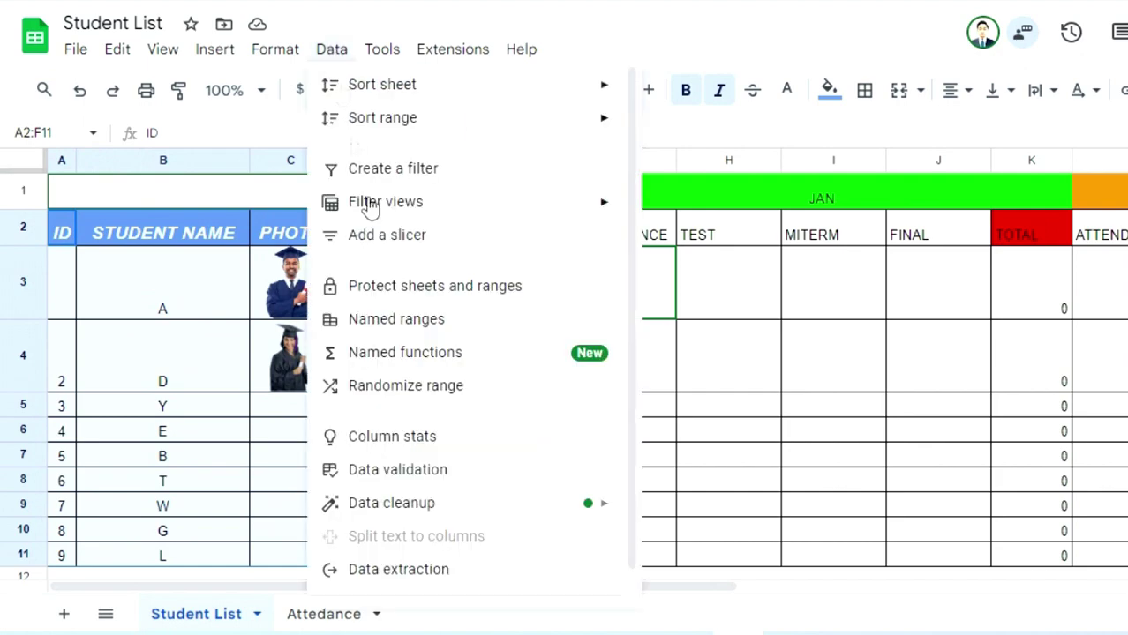
{"action": "left_click", "coordinate": [401, 289]}
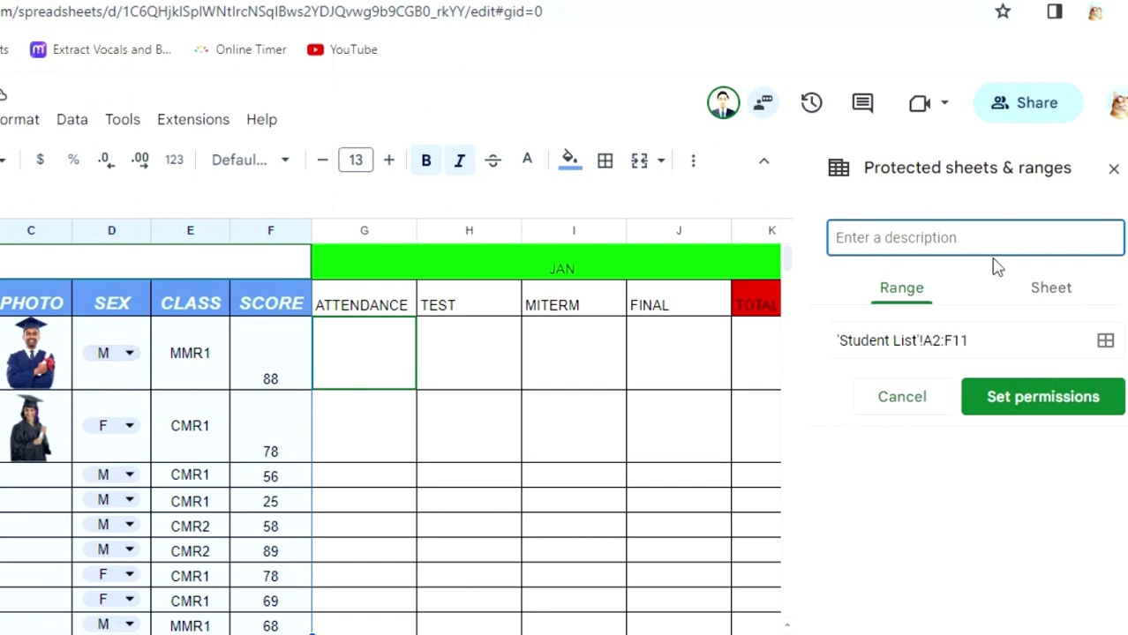
{"action": "left_click", "coordinate": [904, 300]}
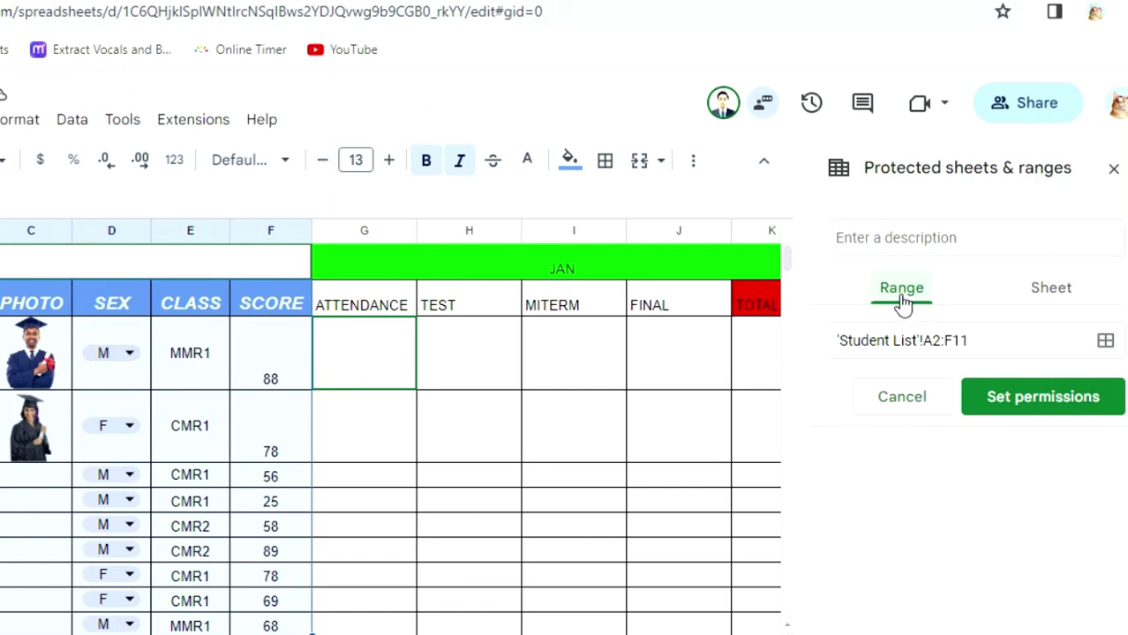
{"action": "left_click", "coordinate": [1010, 401]}
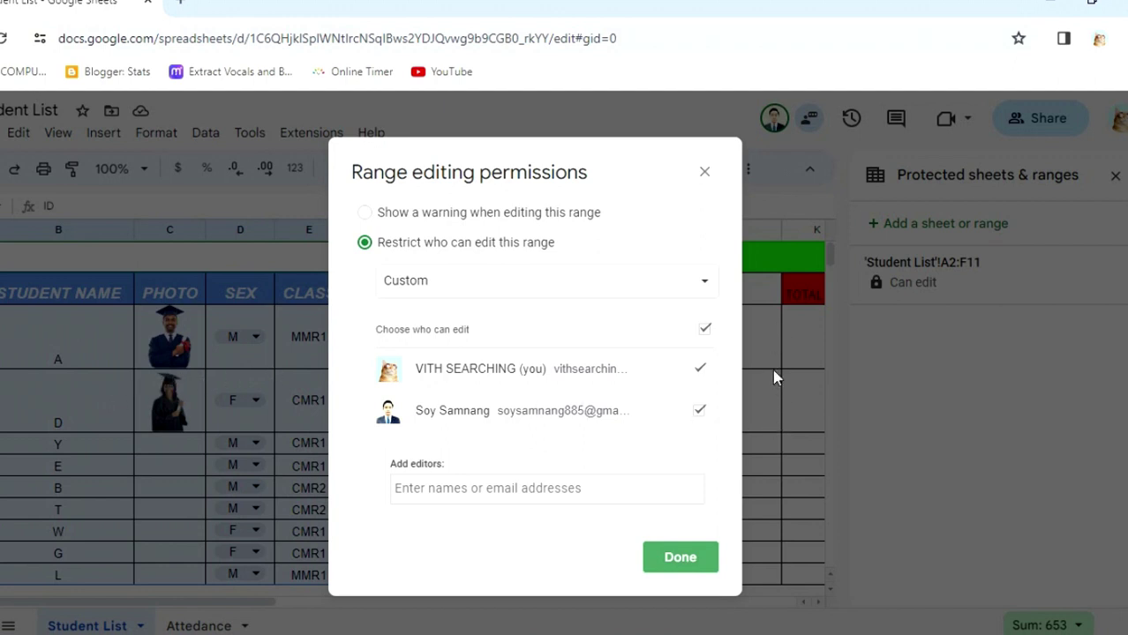
Restrict editing of range A2:F11 to the owner by excluding the other editor, and close the protection settings
{"action": "left_click", "coordinate": [699, 410]}
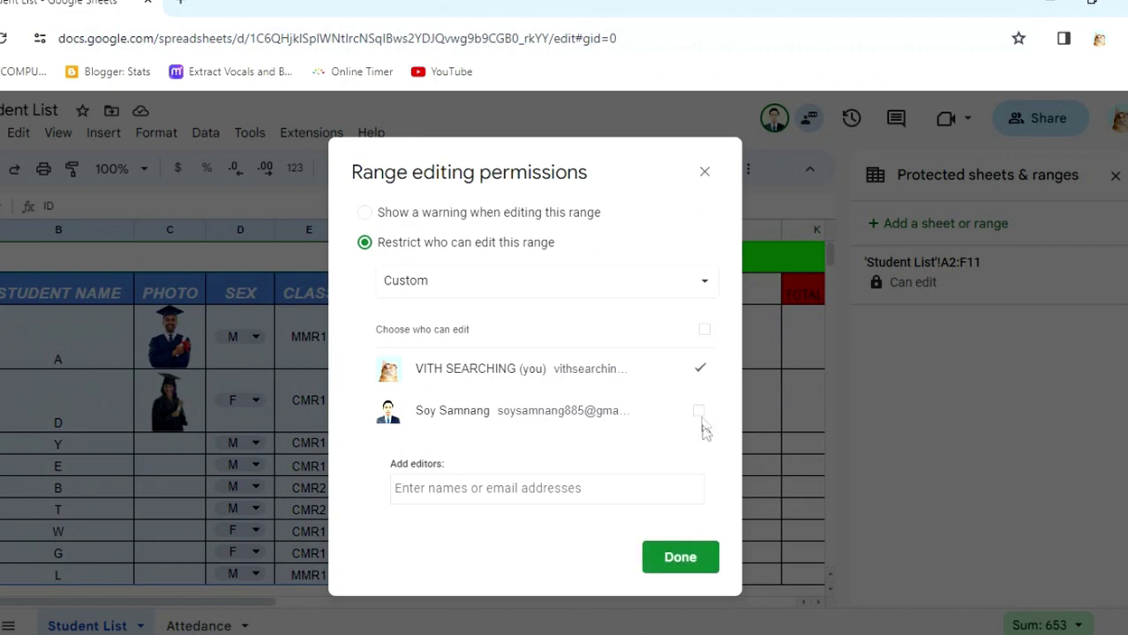
{"action": "left_click", "coordinate": [679, 558]}
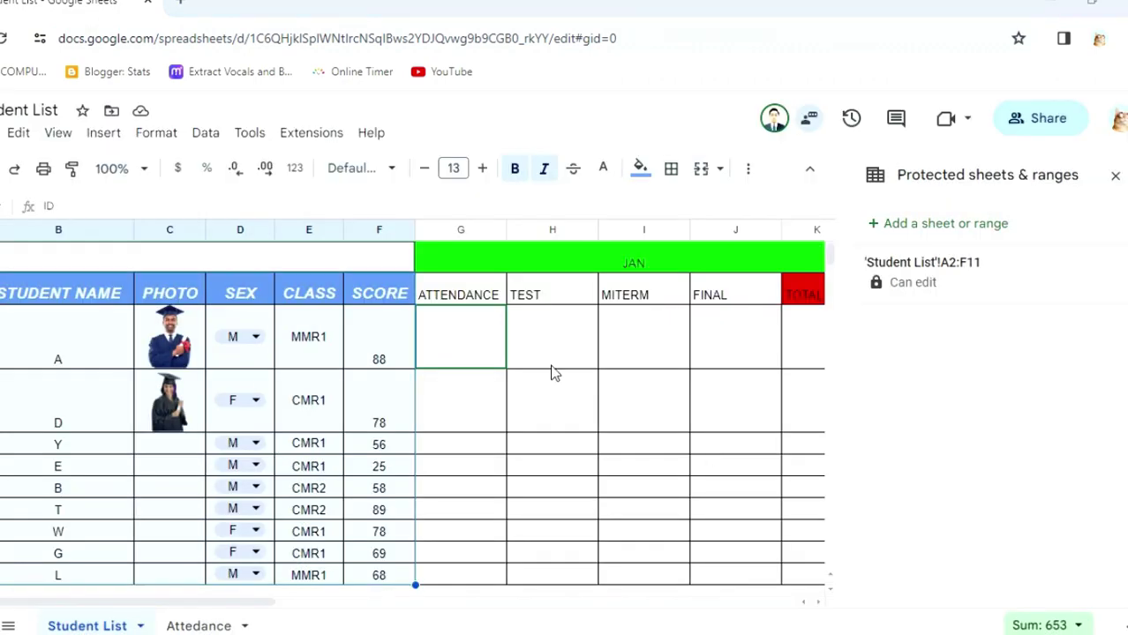
{"action": "left_click", "coordinate": [1112, 182]}
{"action": "left_click", "coordinate": [475, 409]}
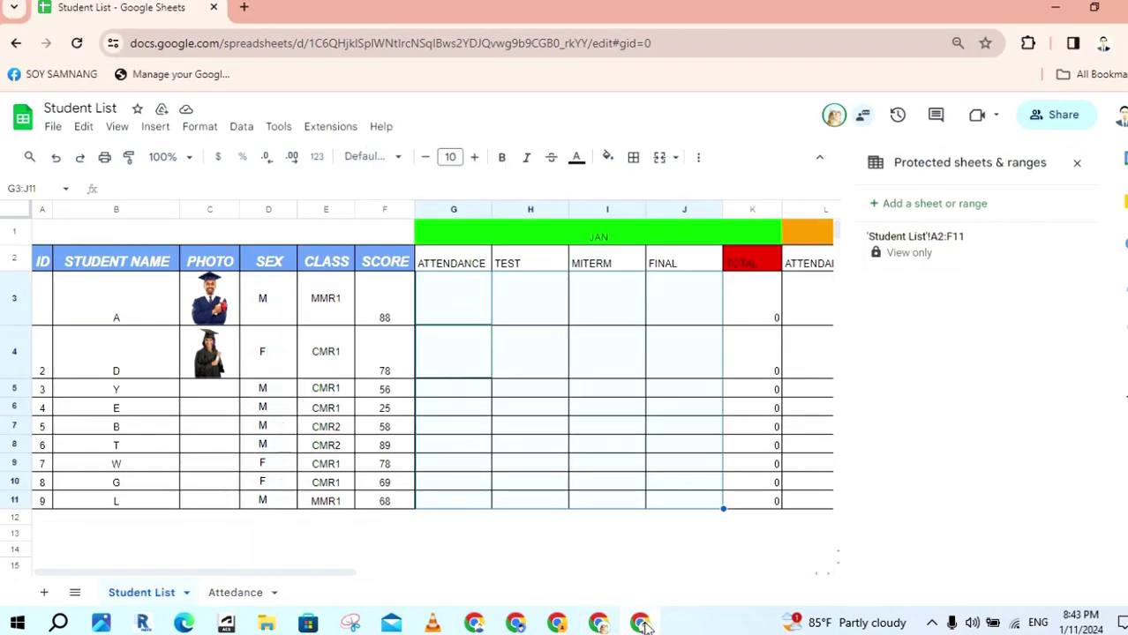
In the second editor's window, close the protected ranges list and select A2:F11 to check whether it can be edited
{"action": "left_click", "coordinate": [468, 295]}
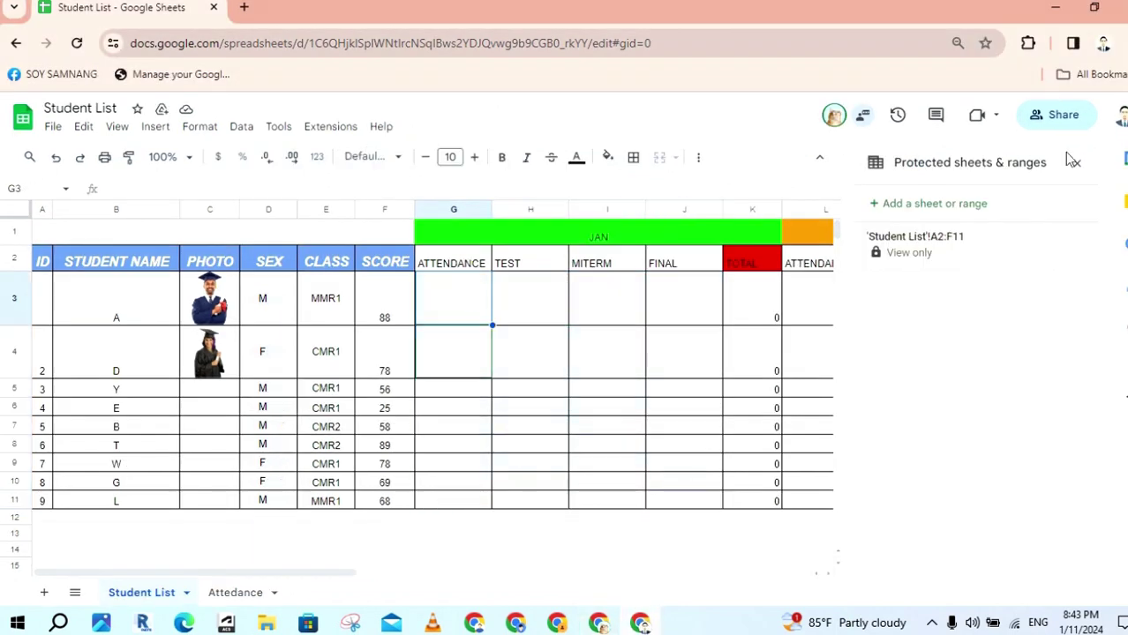
{"action": "left_click", "coordinate": [1076, 164]}
{"action": "left_click", "coordinate": [467, 367]}
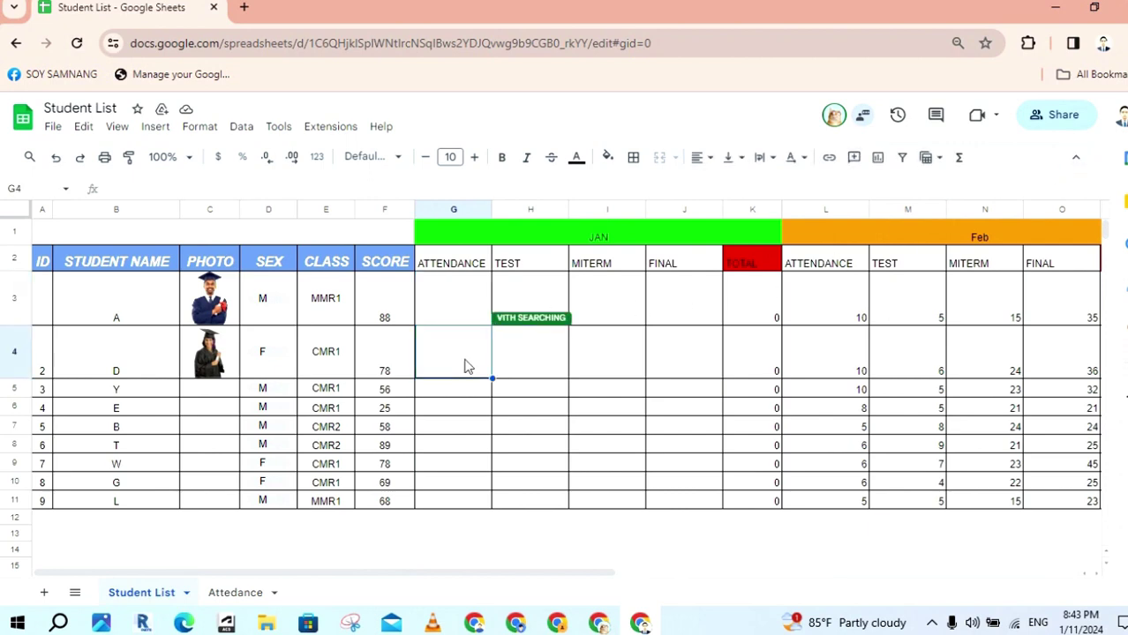
{"action": "left_click_drag", "start_coordinate": [42, 261], "coordinate": [391, 506]}
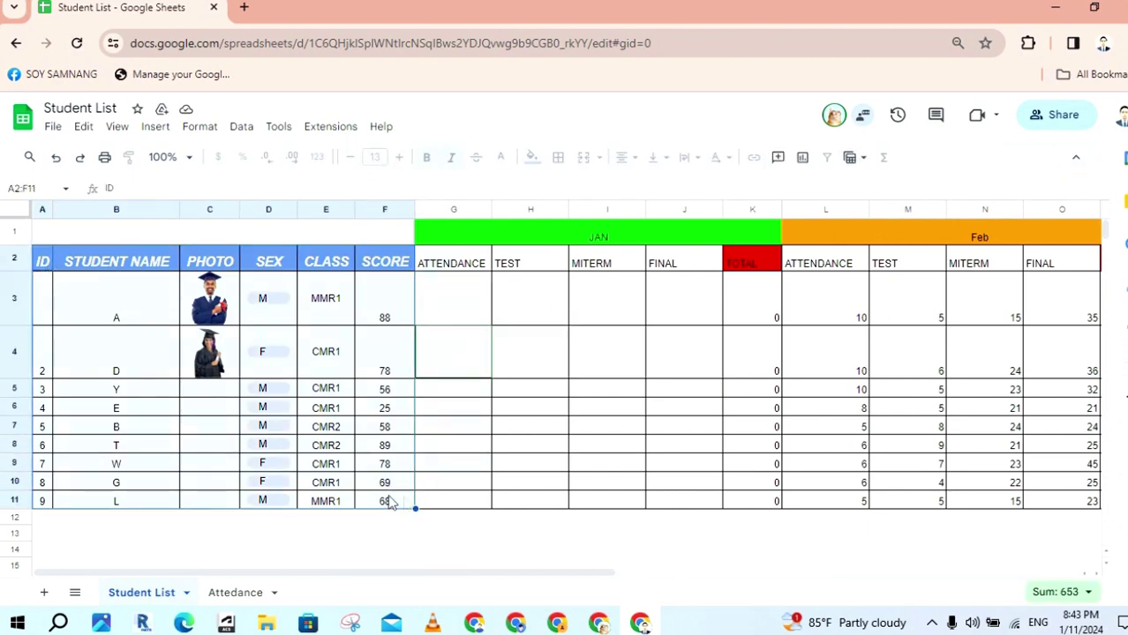
Check that the January cells G3:J11 outside the protected range are editable by entering 15 as the first student's attendance in G3
{"action": "left_click", "coordinate": [461, 290]}
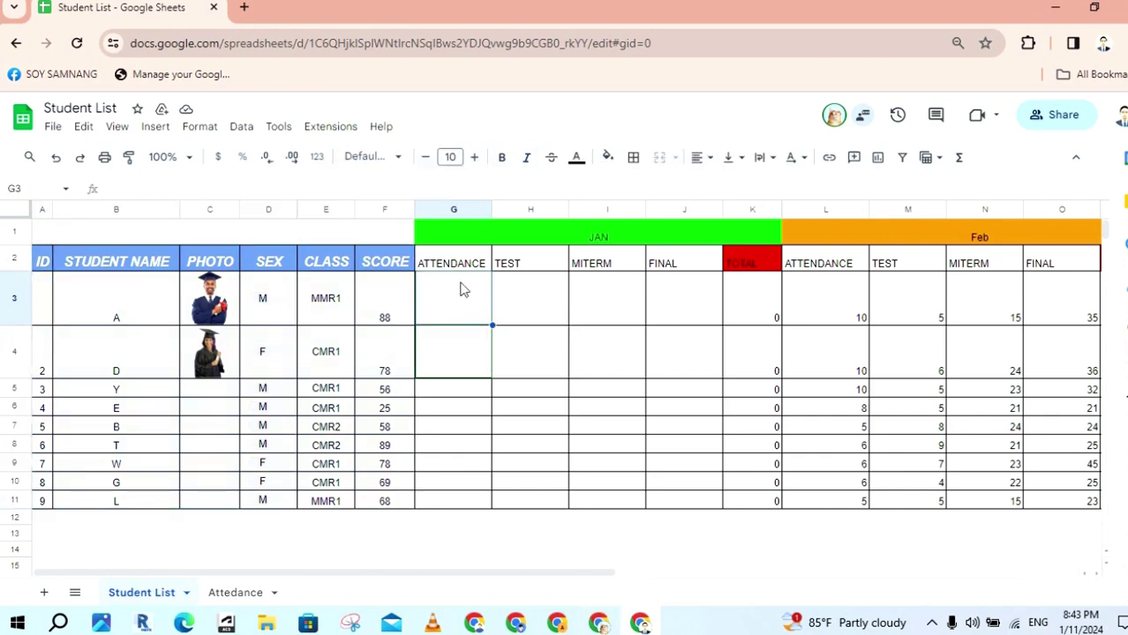
{"action": "left_click_drag", "start_coordinate": [462, 289], "coordinate": [690, 506]}
{"action": "left_click", "coordinate": [458, 296]}
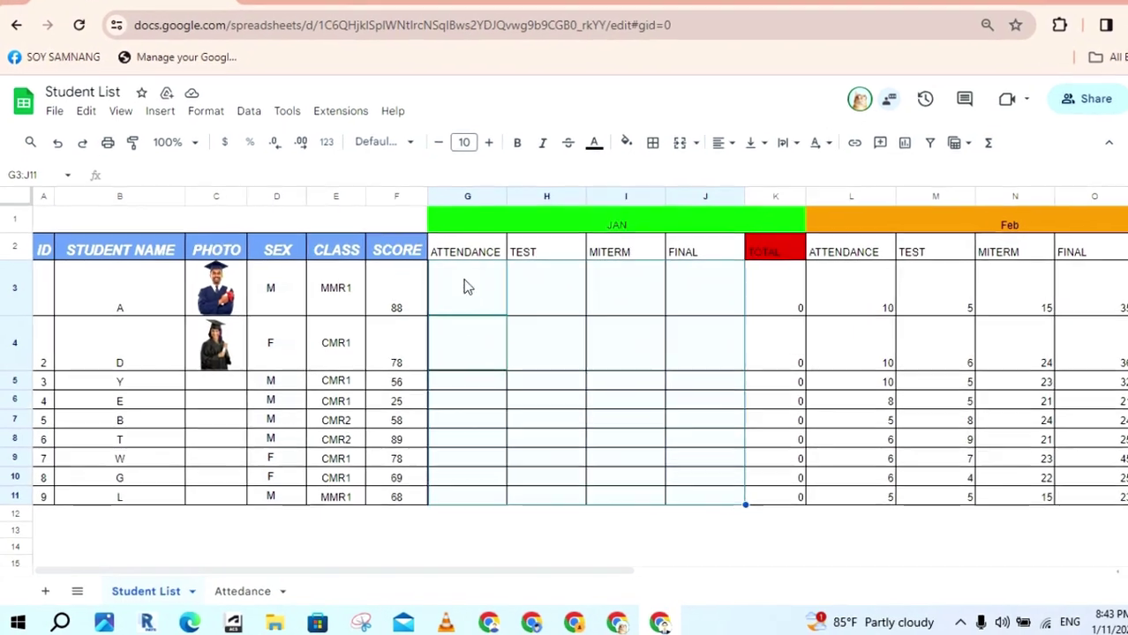
{"action": "type", "text": "15"}
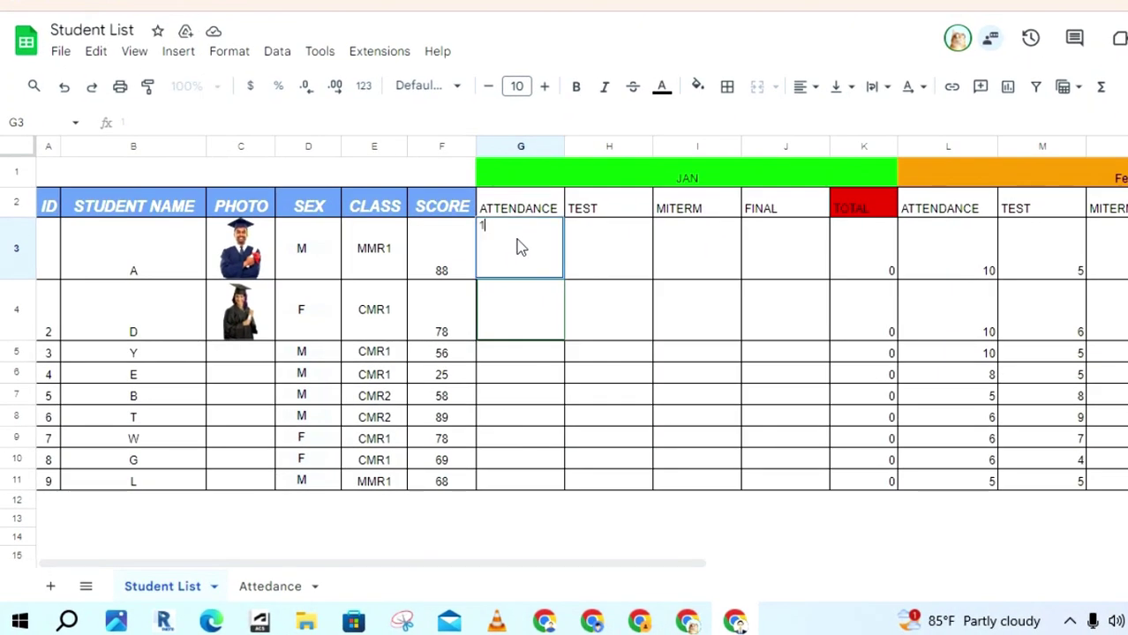
{"action": "left_click", "coordinate": [589, 259]}
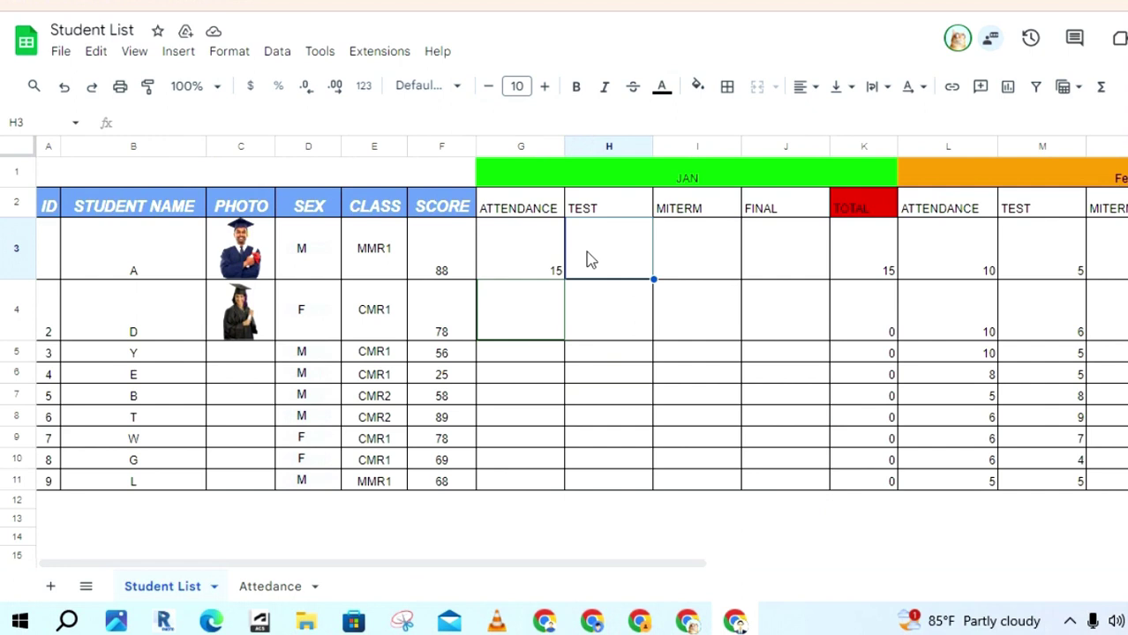
Try to clear cell B3 inside the protected range, and select A2:F11 and G3:J11 to compare the locked and editable areas
{"action": "left_click", "coordinate": [145, 270]}
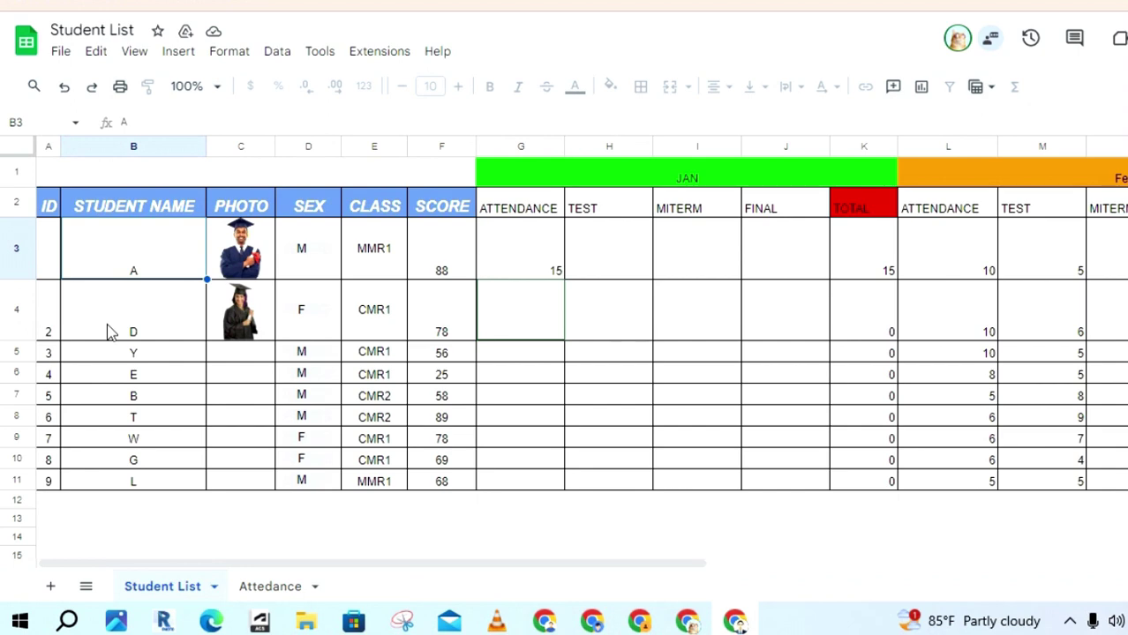
{"action": "key", "text": "Delete"}
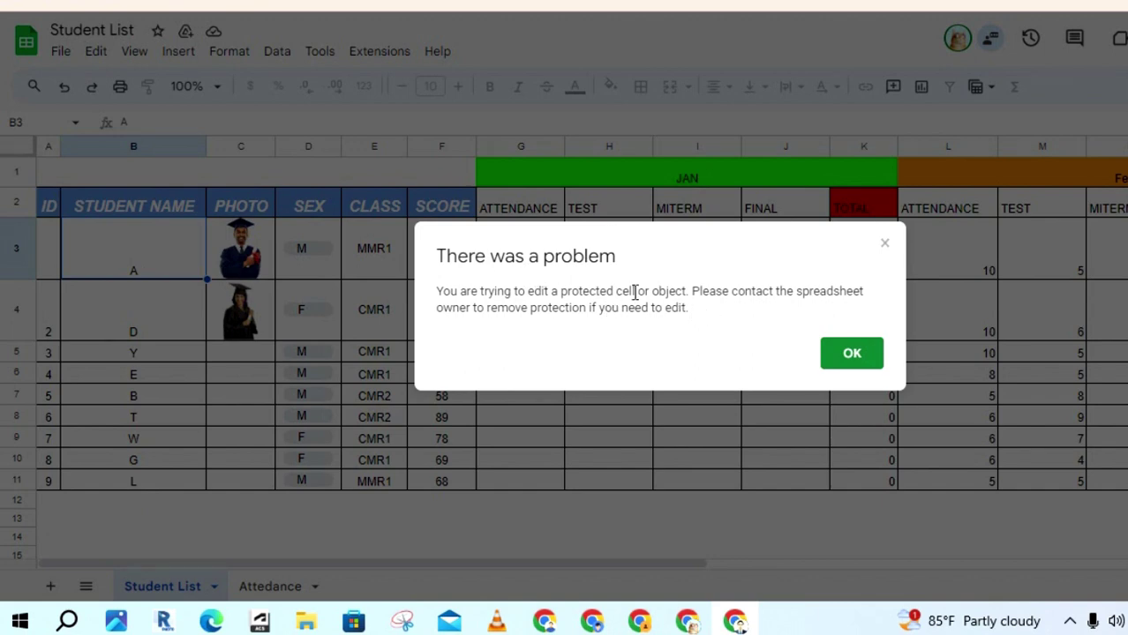
{"action": "left_click", "coordinate": [852, 354]}
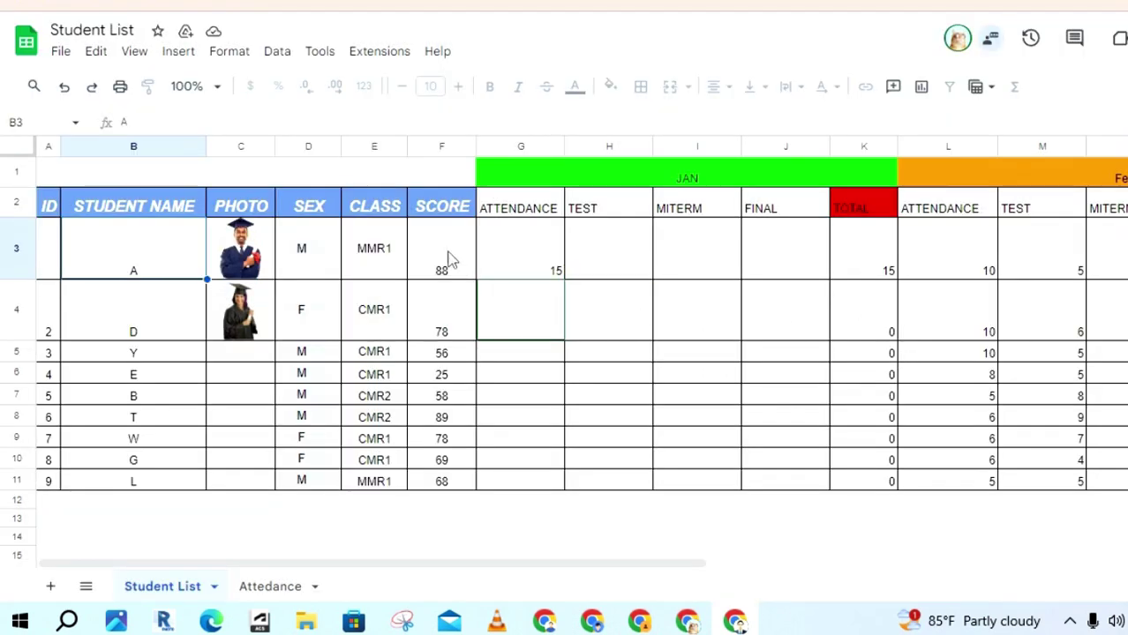
{"action": "left_click_drag", "start_coordinate": [448, 214], "coordinate": [42, 483]}
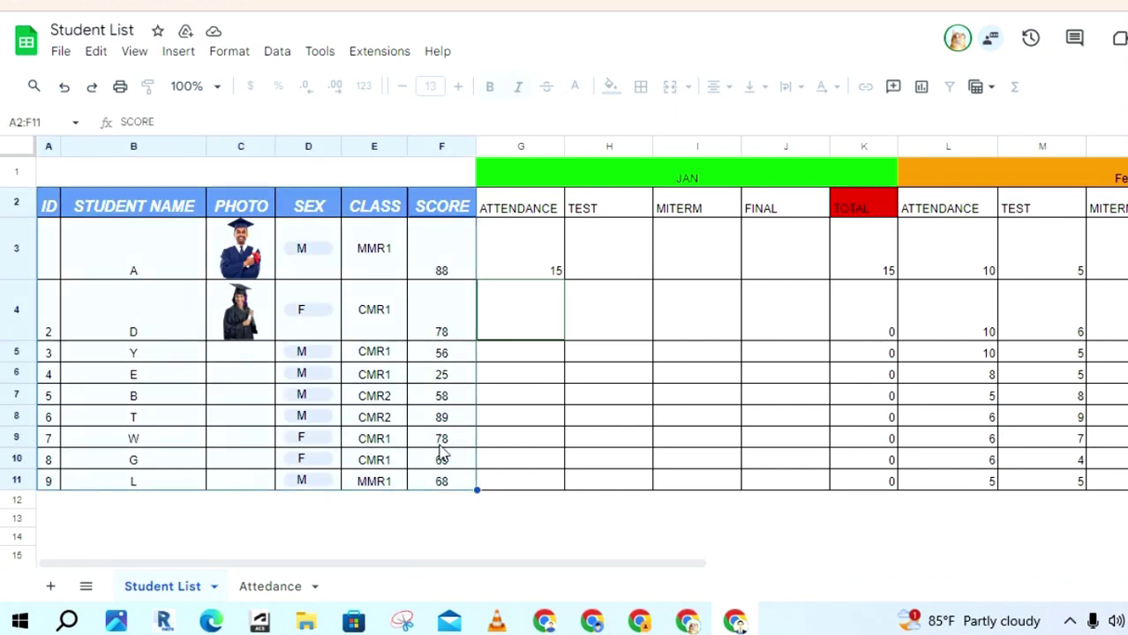
{"action": "left_click_drag", "start_coordinate": [548, 249], "coordinate": [791, 482]}
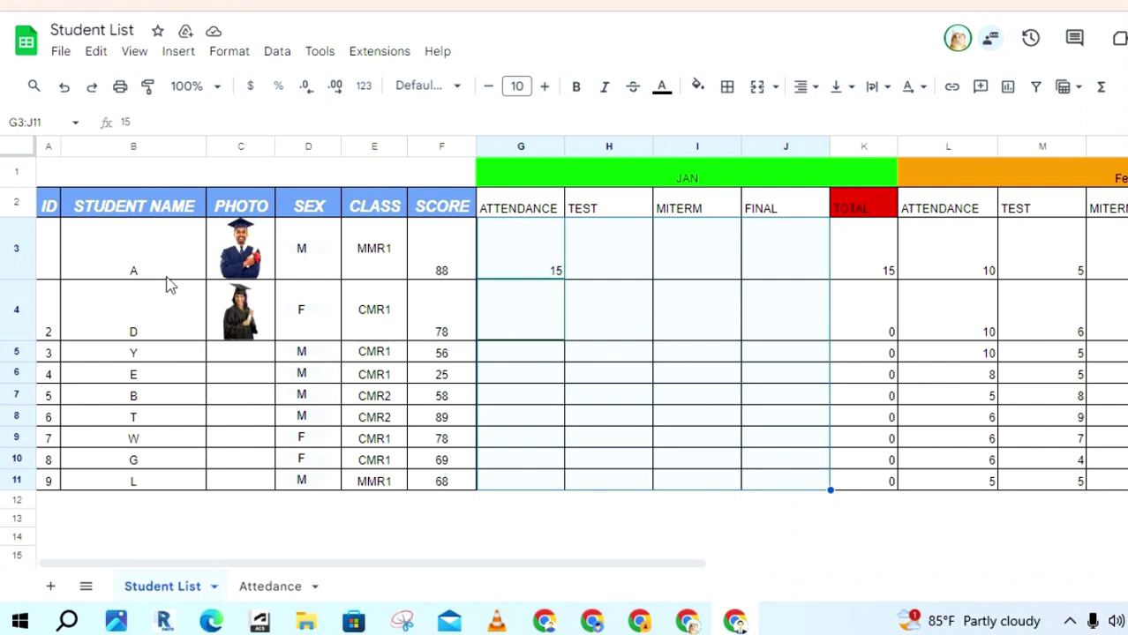
Switch to the owner's window and start a new protection for the whole Student List sheet
{"action": "left_click", "coordinate": [687, 621]}
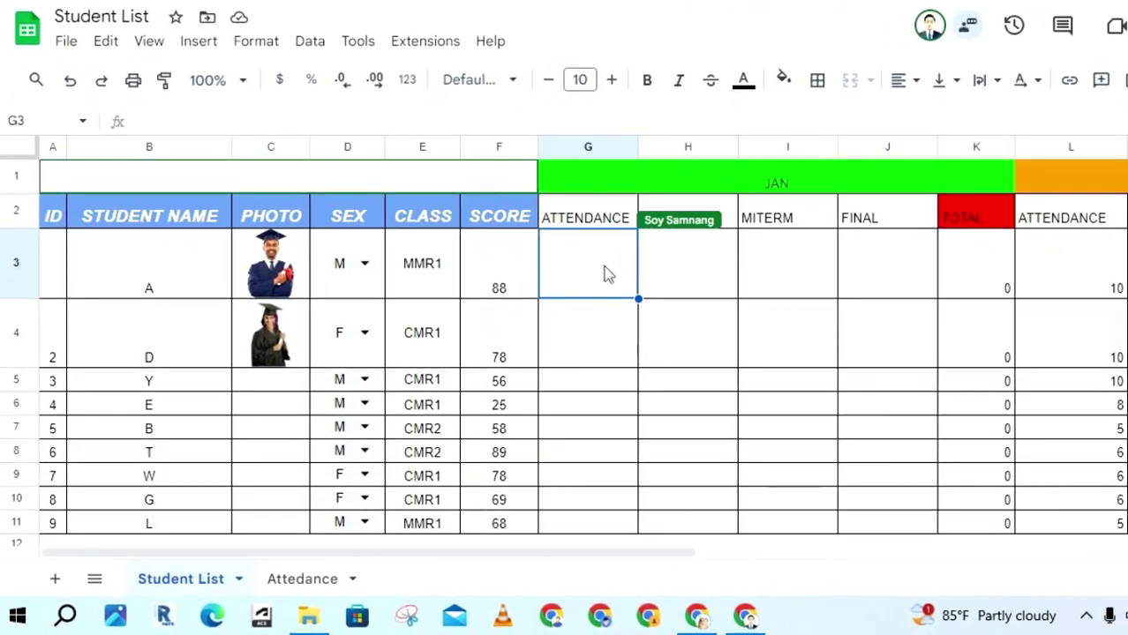
{"action": "left_click_drag", "start_coordinate": [607, 272], "coordinate": [876, 439]}
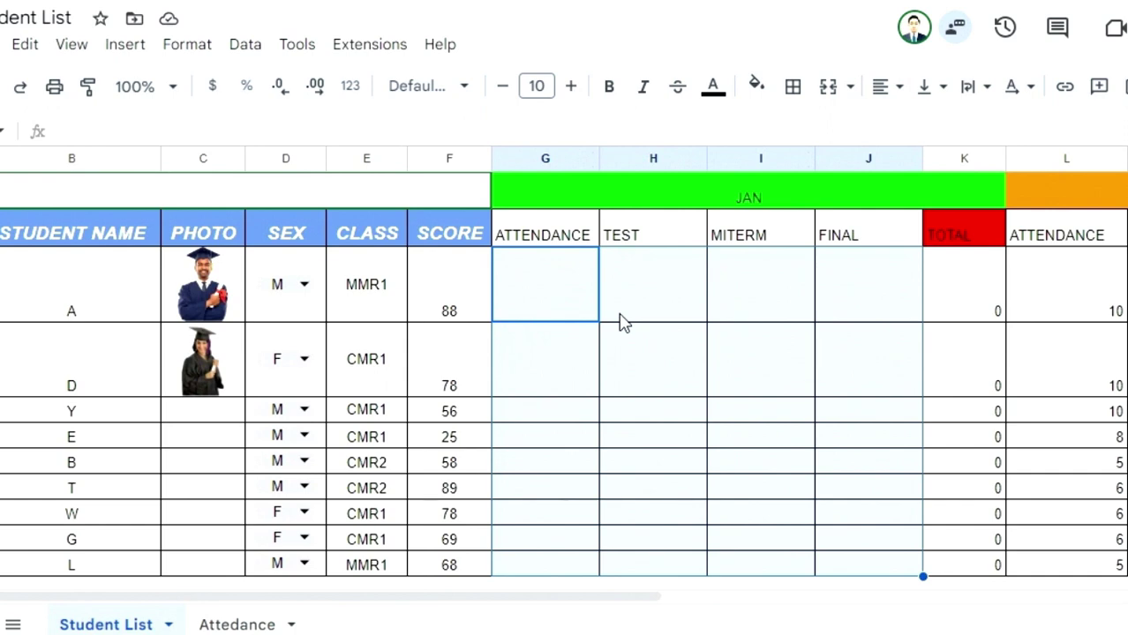
{"action": "left_click", "coordinate": [557, 298]}
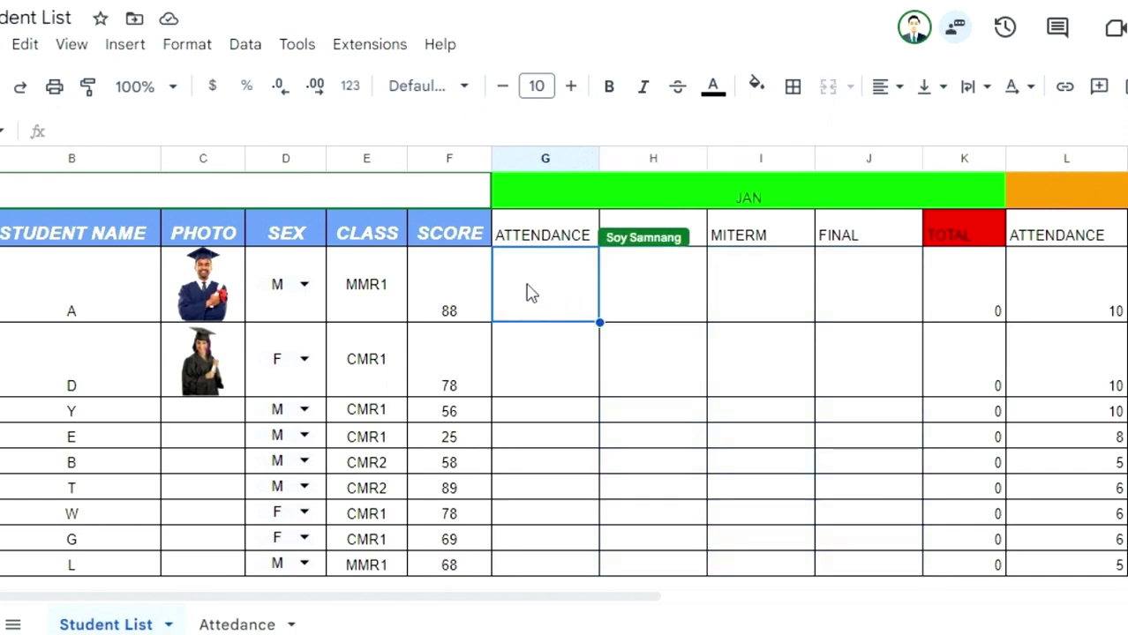
{"action": "left_click", "coordinate": [253, 50]}
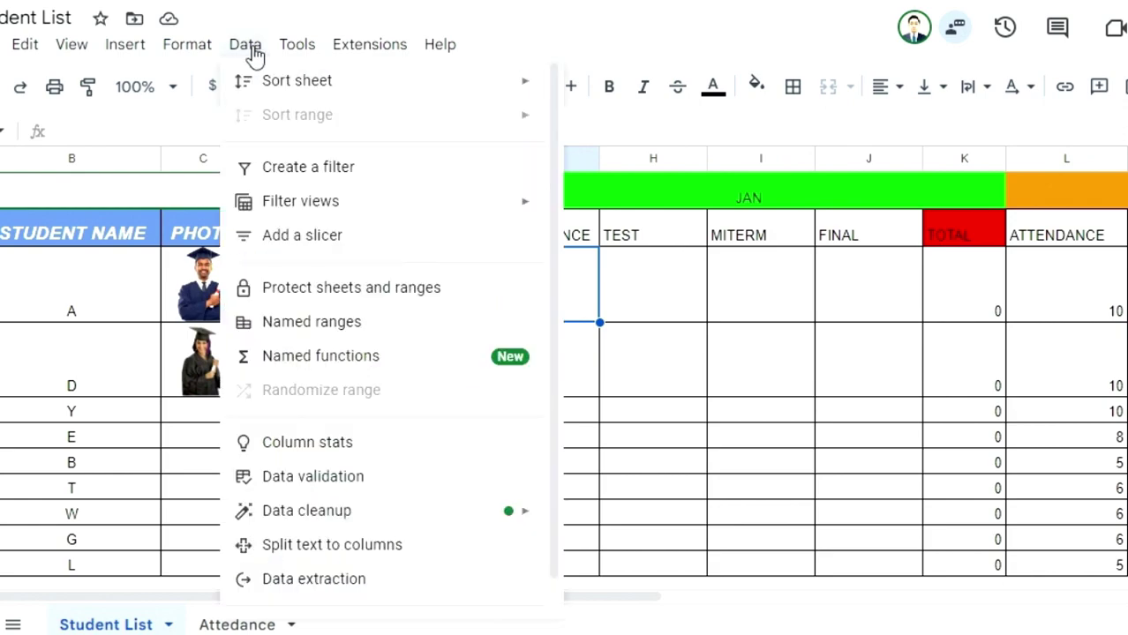
{"action": "left_click", "coordinate": [404, 299]}
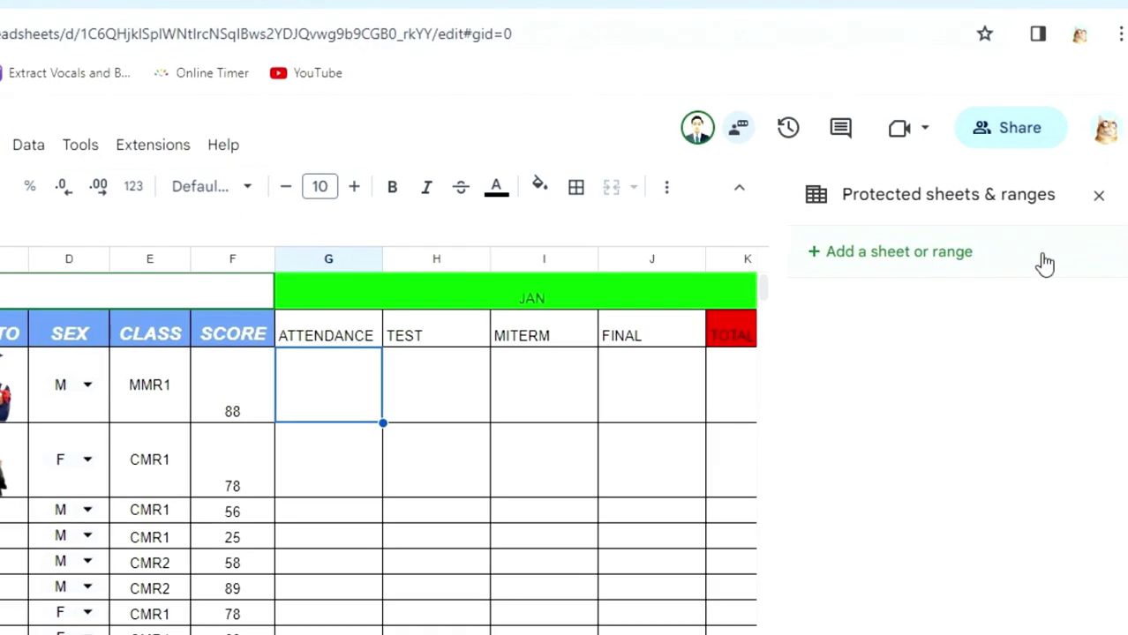
{"action": "left_click", "coordinate": [1022, 265]}
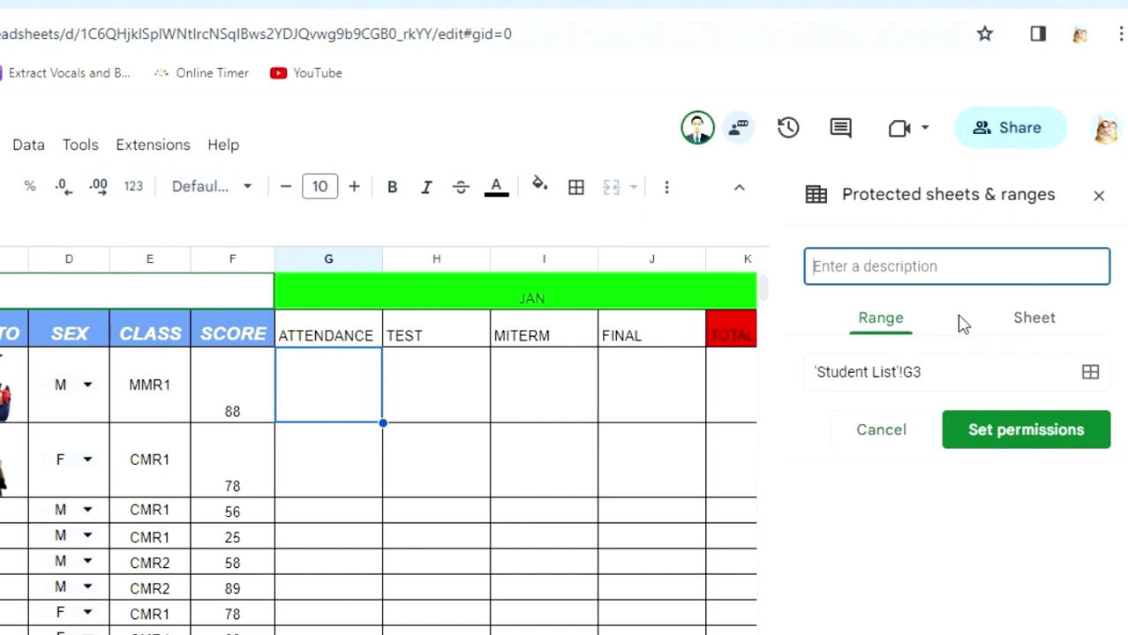
{"action": "left_click", "coordinate": [1044, 327]}
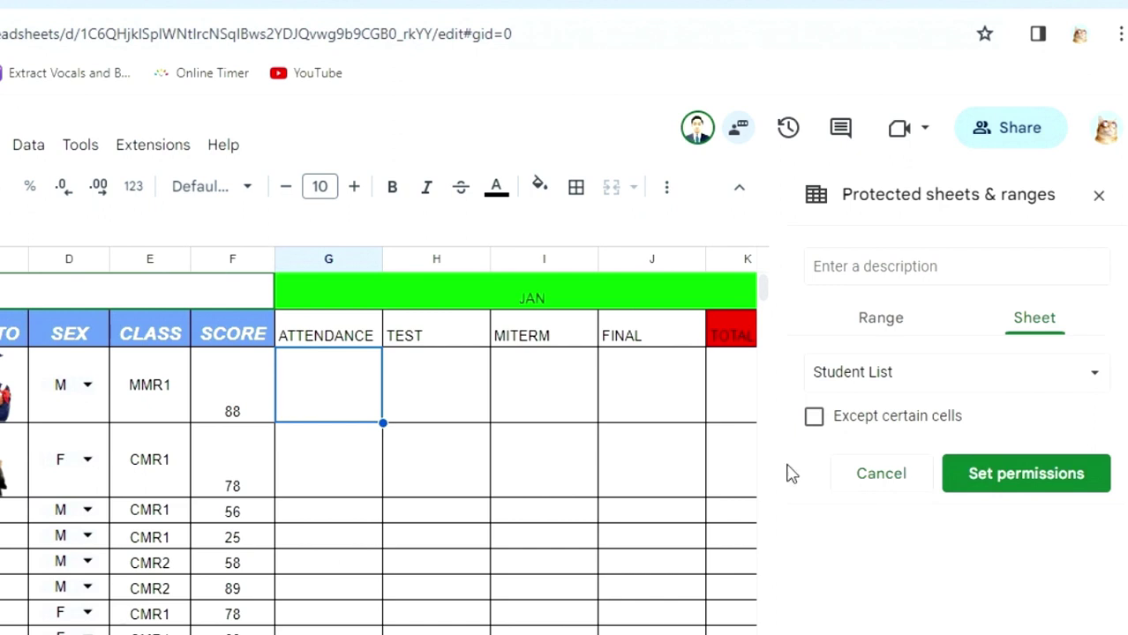
Exempt the ranges G3:J11 and B3:B11 from the Student List sheet protection
{"action": "left_click", "coordinate": [814, 418]}
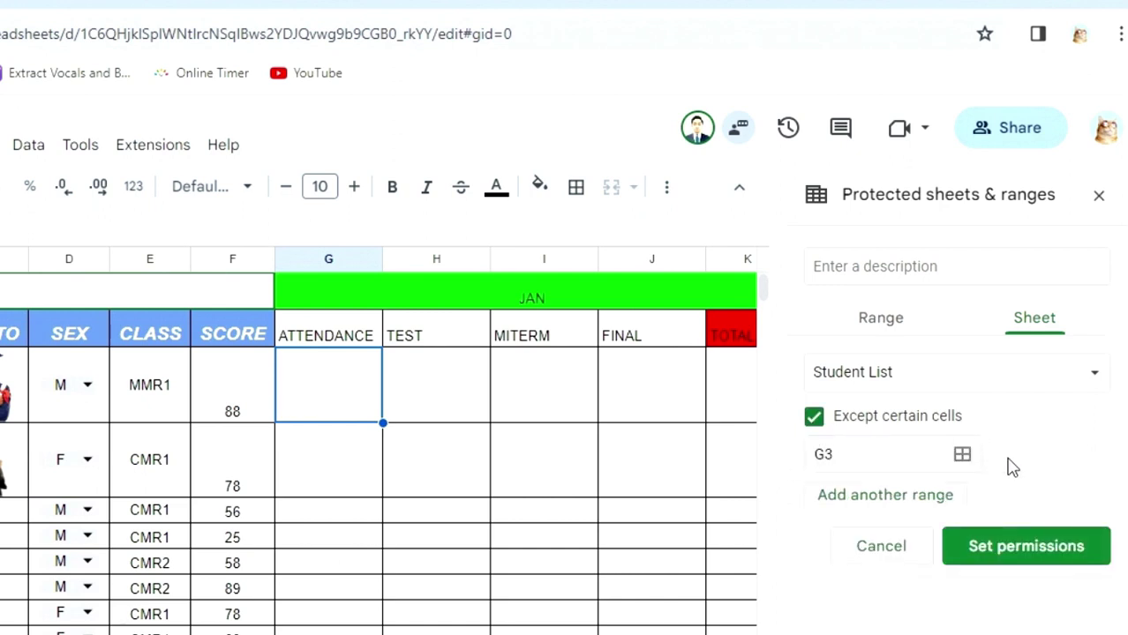
{"action": "left_click", "coordinate": [963, 459]}
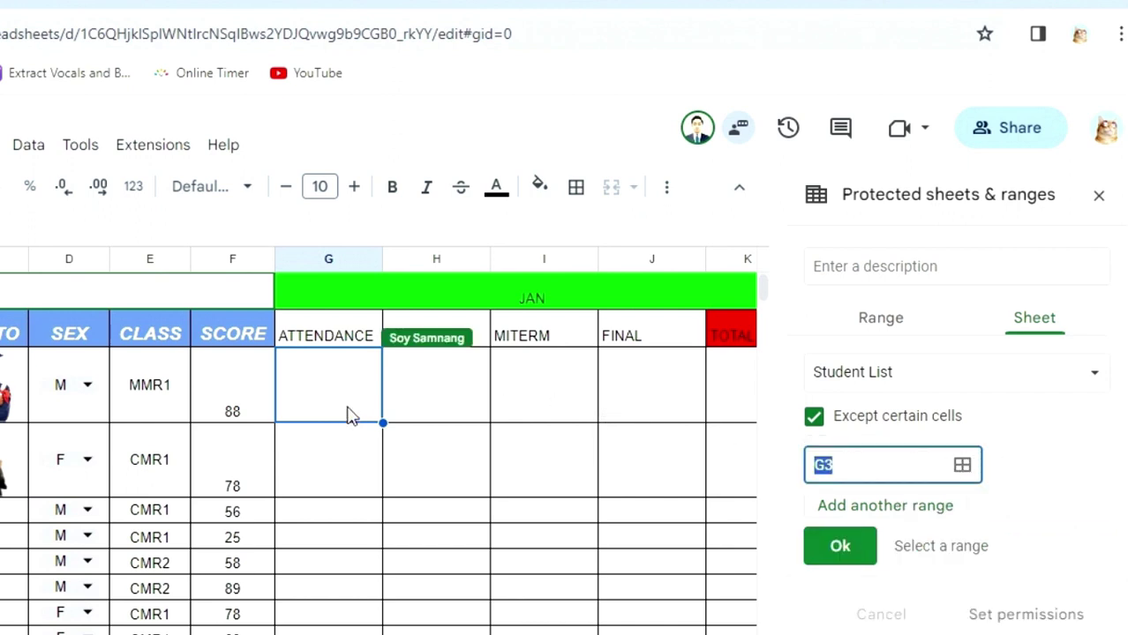
{"action": "mouse_move", "coordinate": [346, 404]}
{"action": "left_mouse_down"}
{"action": "mouse_move", "coordinate": [340, 397]}
{"action": "mouse_move", "coordinate": [640, 487]}
{"action": "mouse_move", "coordinate": [649, 633]}
{"action": "left_mouse_up"}
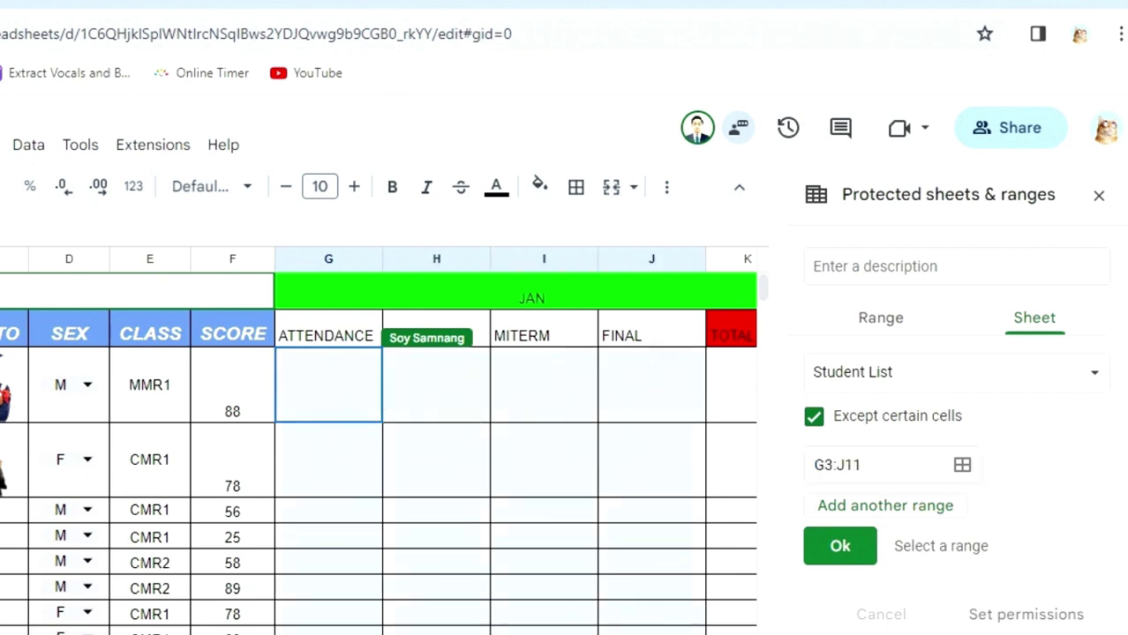
{"action": "left_click", "coordinate": [886, 519]}
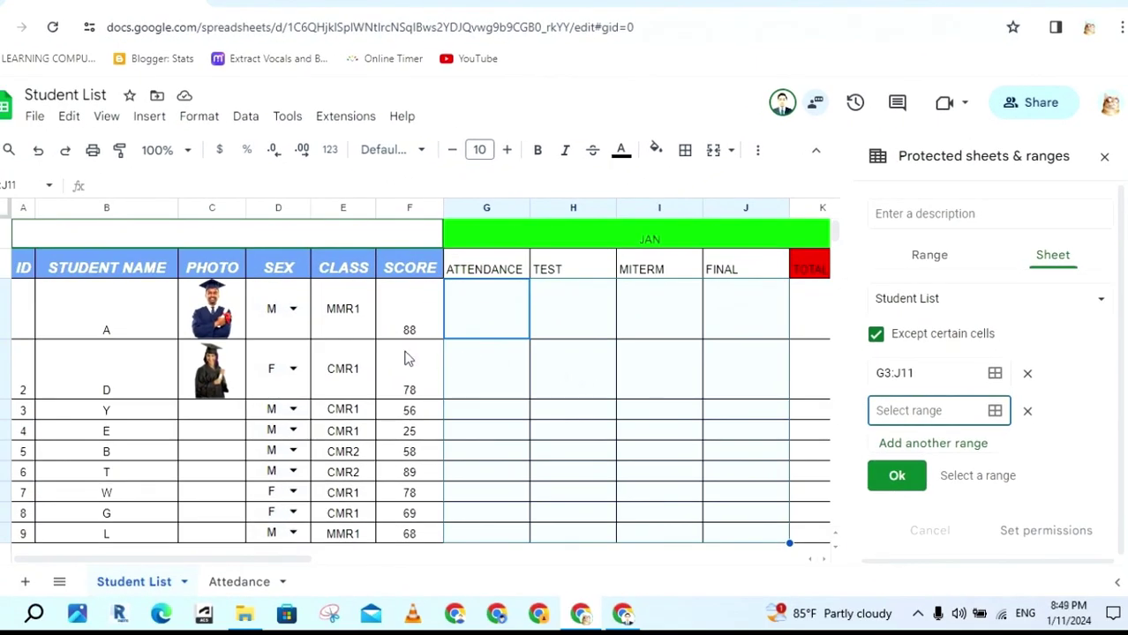
{"action": "left_click_drag", "start_coordinate": [112, 321], "coordinate": [126, 536]}
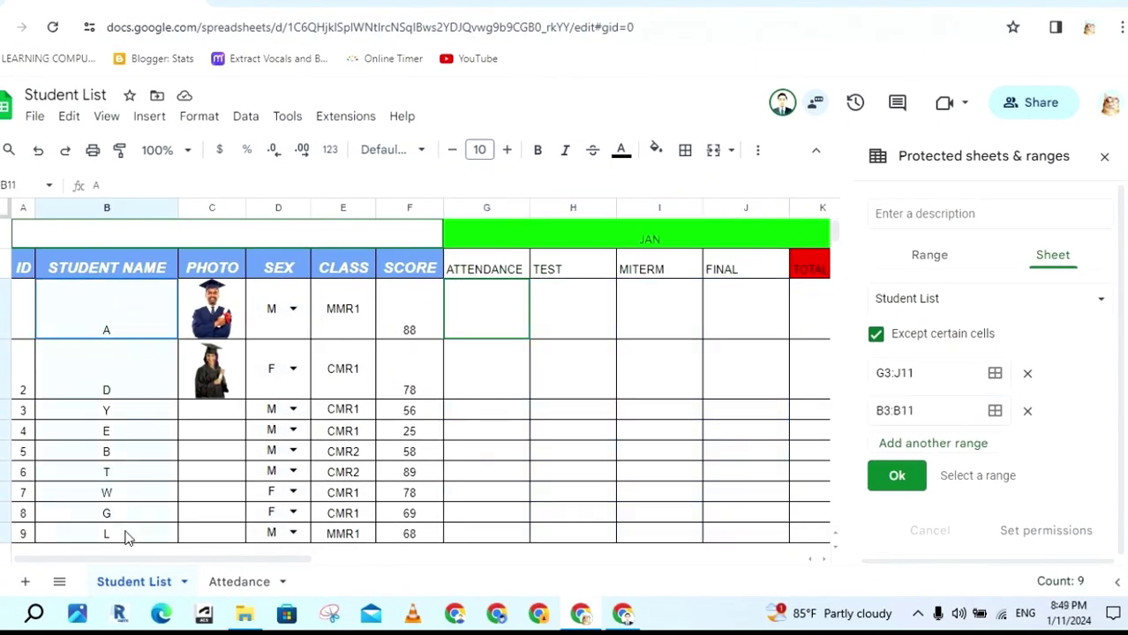
{"action": "left_click", "coordinate": [902, 477]}
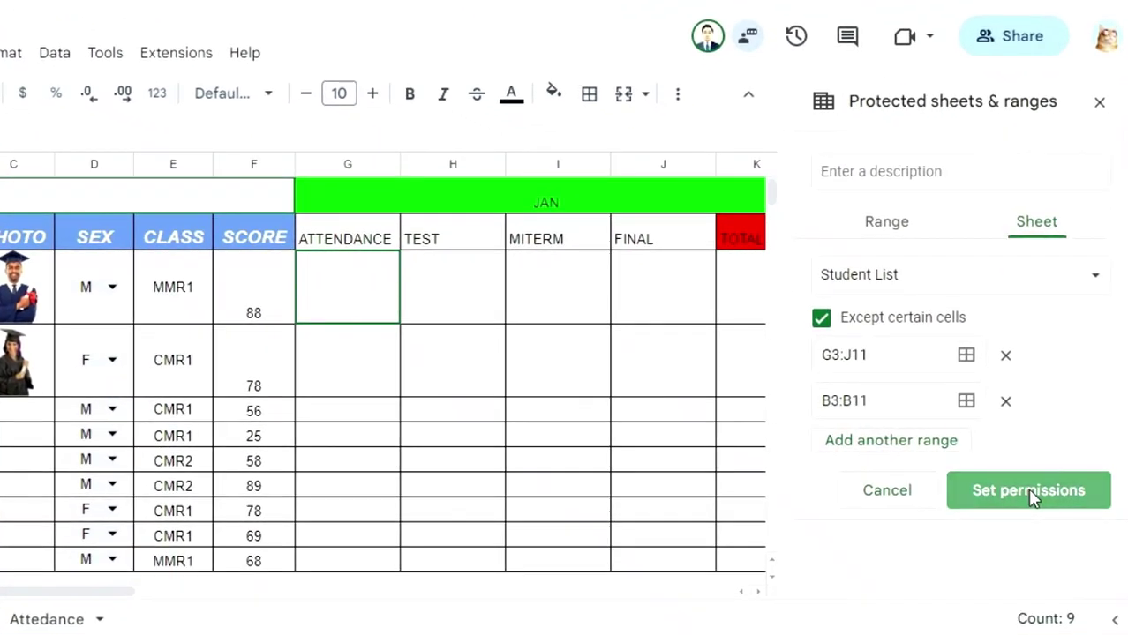
Restrict editing of the protected sheet to the owner by excluding the other editor, and close the protection settings
{"action": "left_click", "coordinate": [1028, 492]}
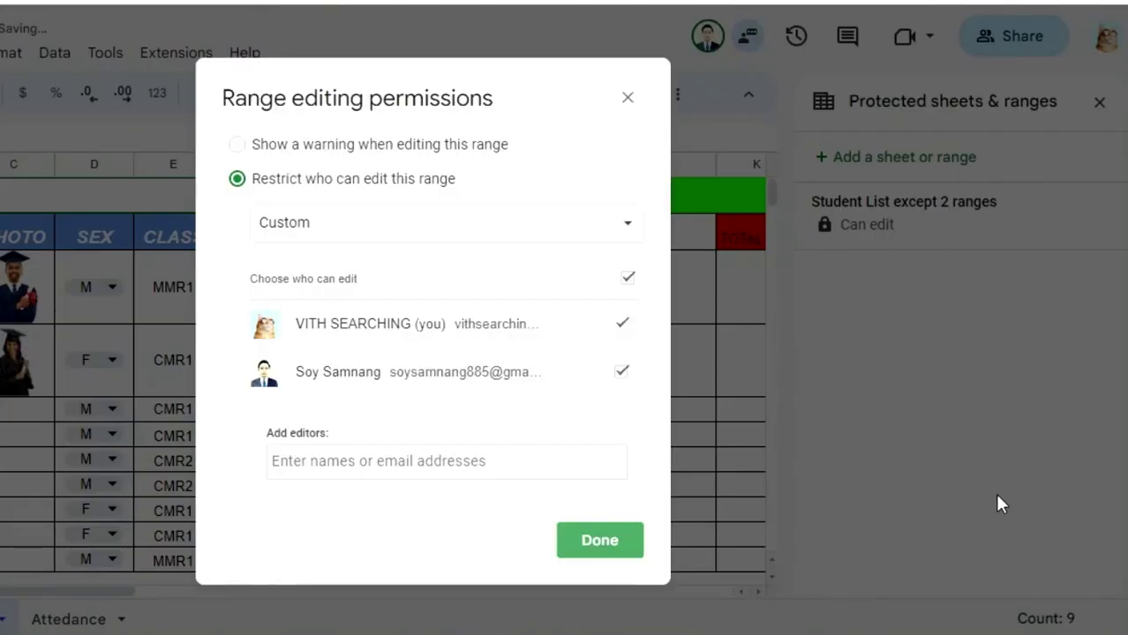
{"action": "left_click", "coordinate": [621, 372]}
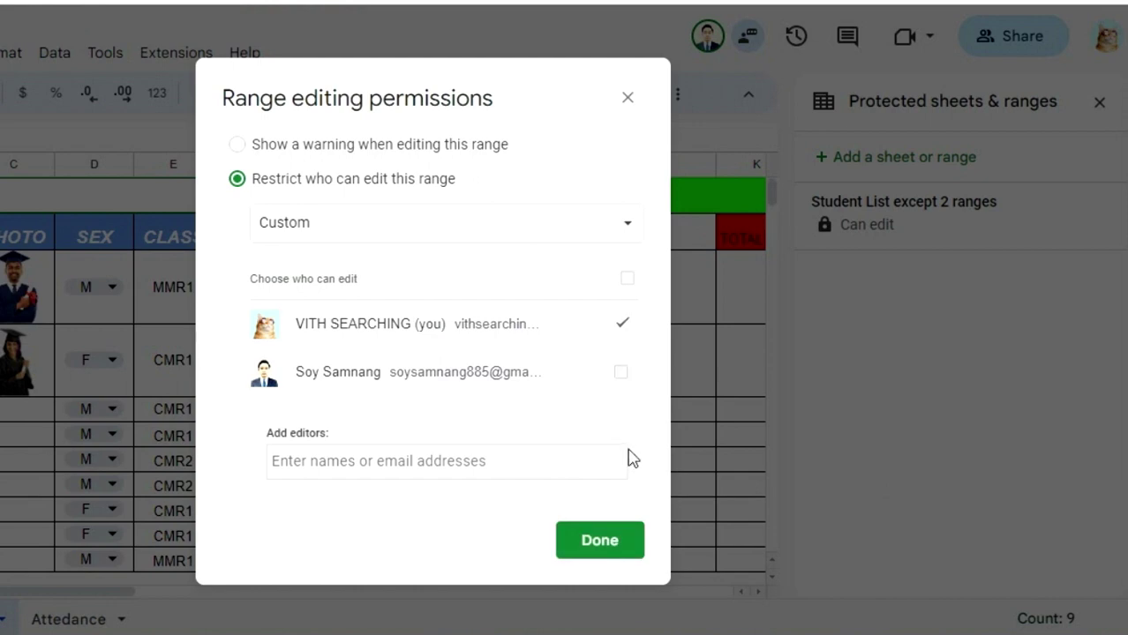
{"action": "left_click", "coordinate": [615, 543]}
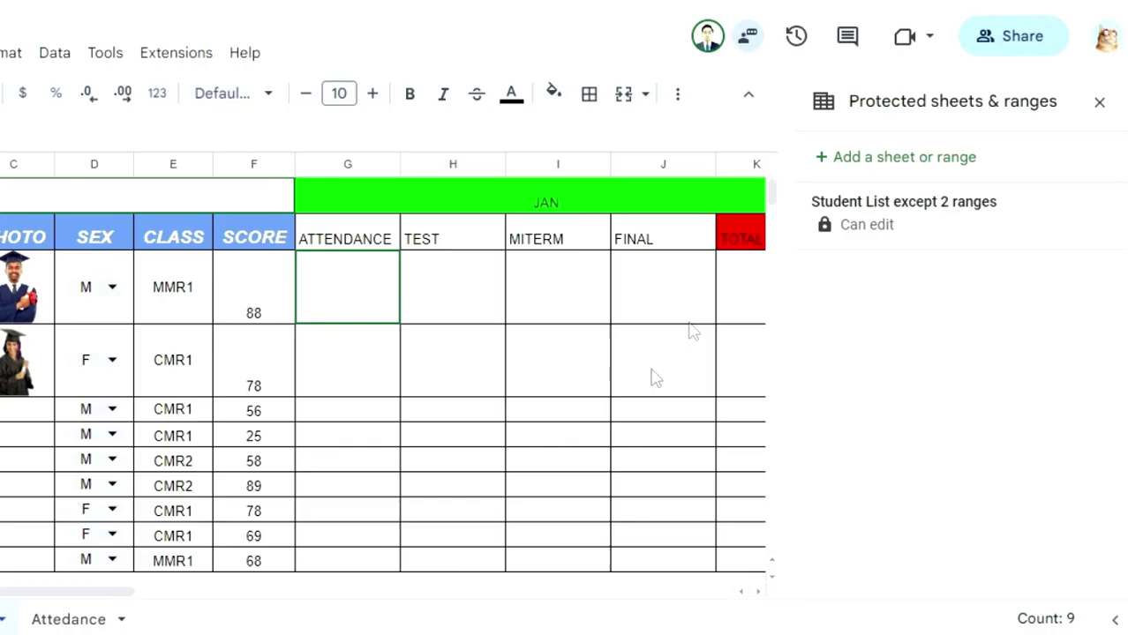
{"action": "left_click", "coordinate": [1098, 102]}
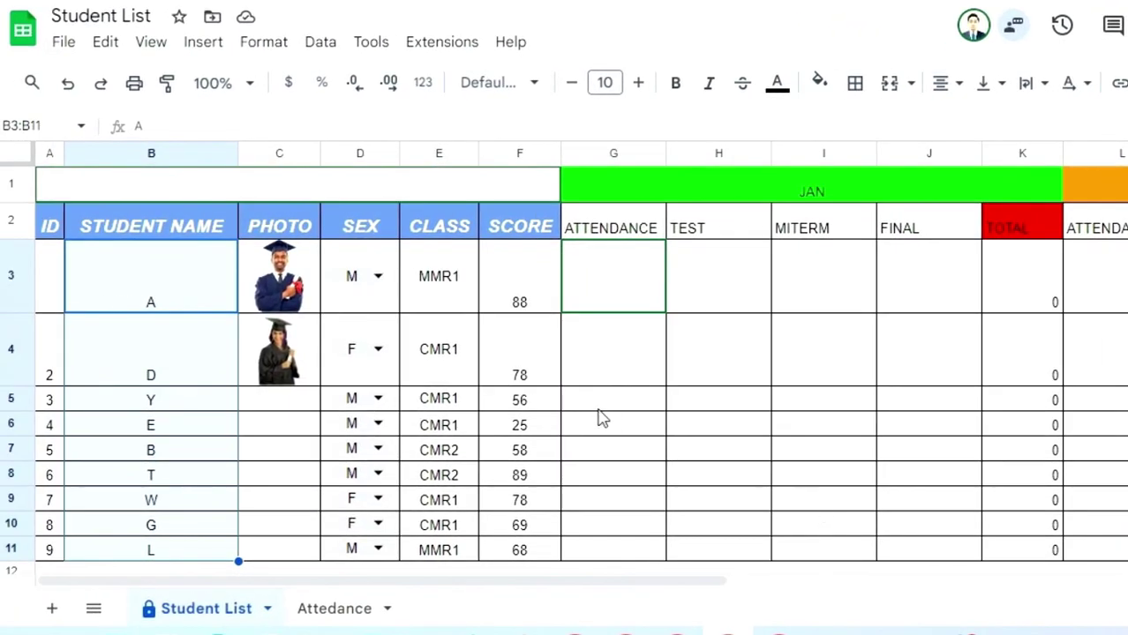
Select the exempt ranges G3:J11 and B3:B11 in the owner's sheet to review which cells stay open for editing
{"action": "left_click_drag", "start_coordinate": [613, 311], "coordinate": [934, 551]}
{"action": "left_click_drag", "start_coordinate": [141, 278], "coordinate": [201, 562]}
{"action": "left_click_drag", "start_coordinate": [613, 275], "coordinate": [928, 550]}
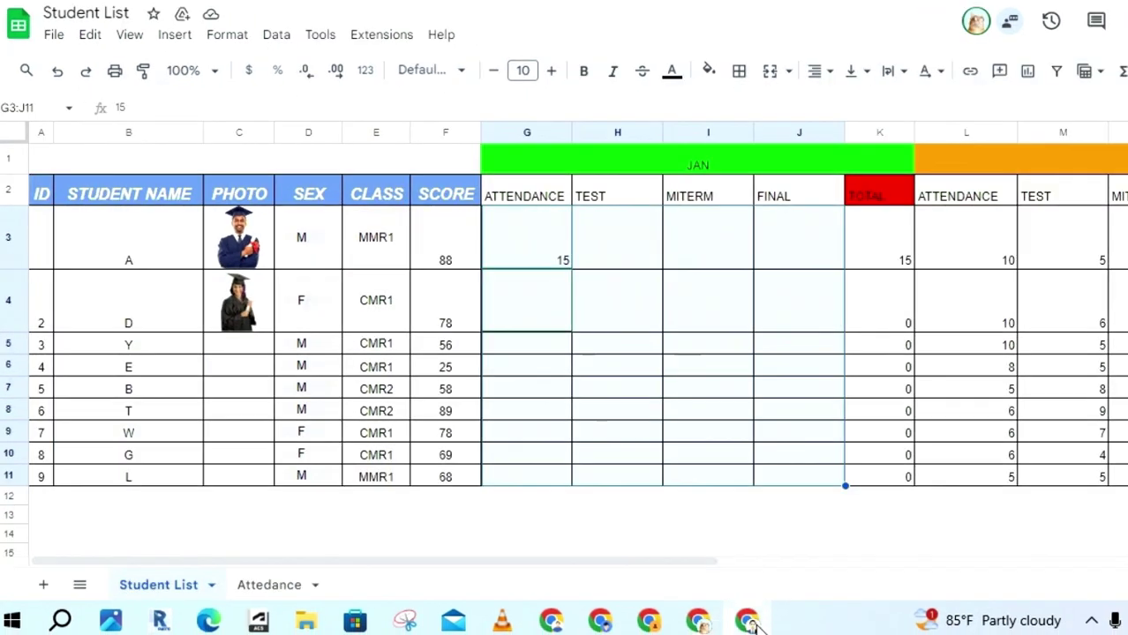
In the second editor's window, enter 50 as the first student's January TEST score in H3 and change the name in B3 to z
{"action": "left_click", "coordinate": [543, 251]}
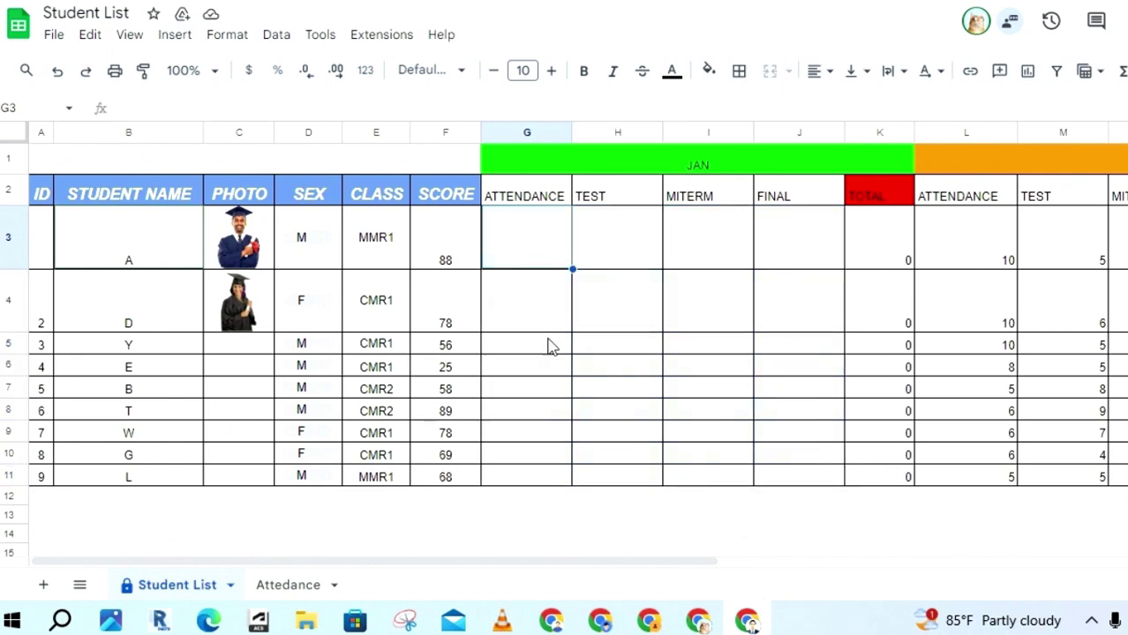
{"action": "left_click", "coordinate": [620, 253]}
{"action": "type", "text": "50"}
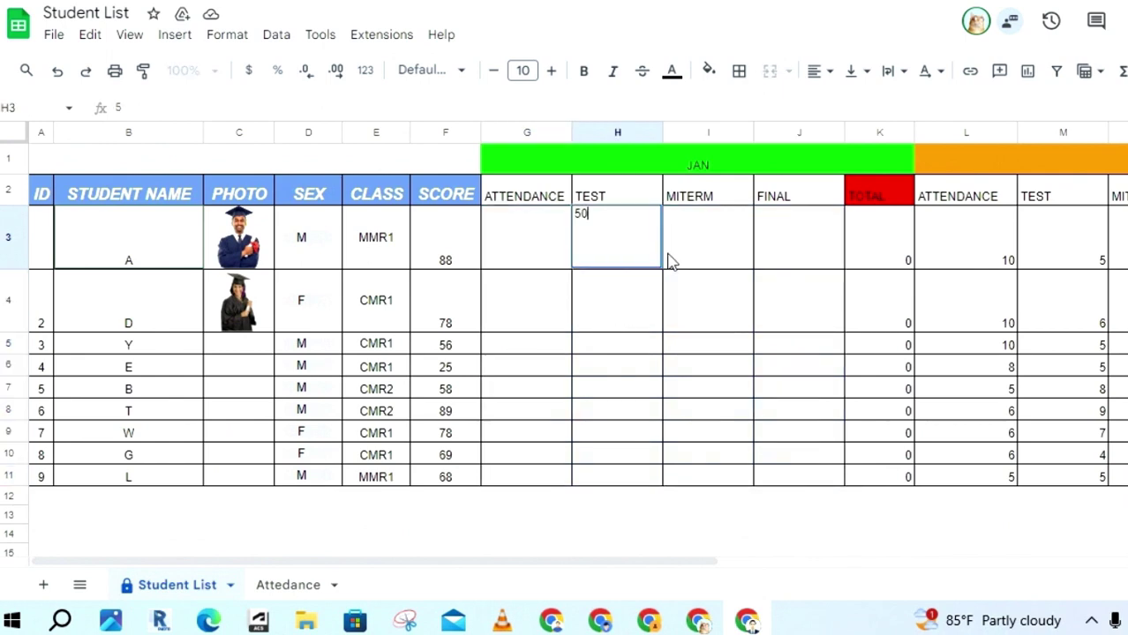
{"action": "key", "text": "Return"}
{"action": "left_click", "coordinate": [630, 243]}
{"action": "left_click", "coordinate": [174, 255]}
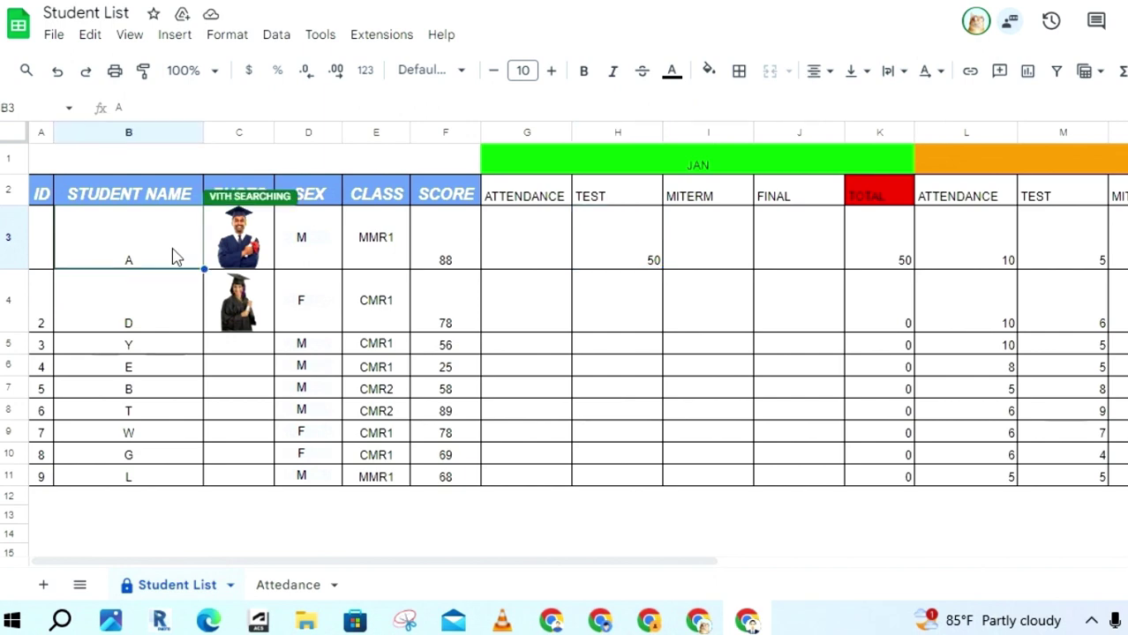
{"action": "type", "text": "z"}
Try to edit the class in protected cell E3, and select the exempt range G3:J11 to compare it
{"action": "left_click", "coordinate": [381, 265]}
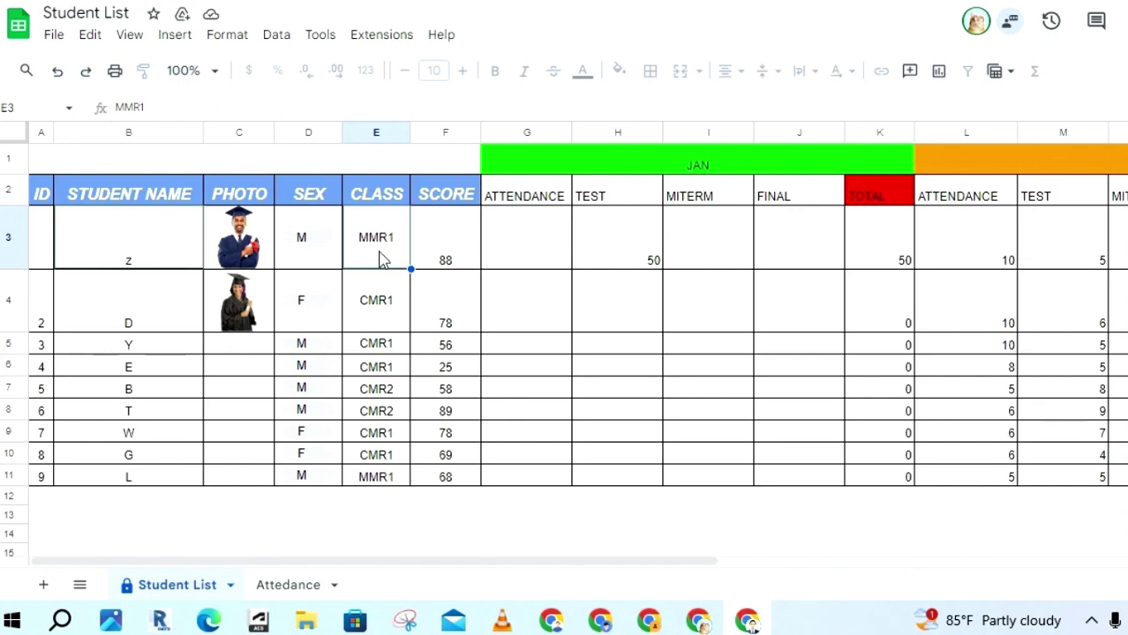
{"action": "double_click", "coordinate": [381, 258]}
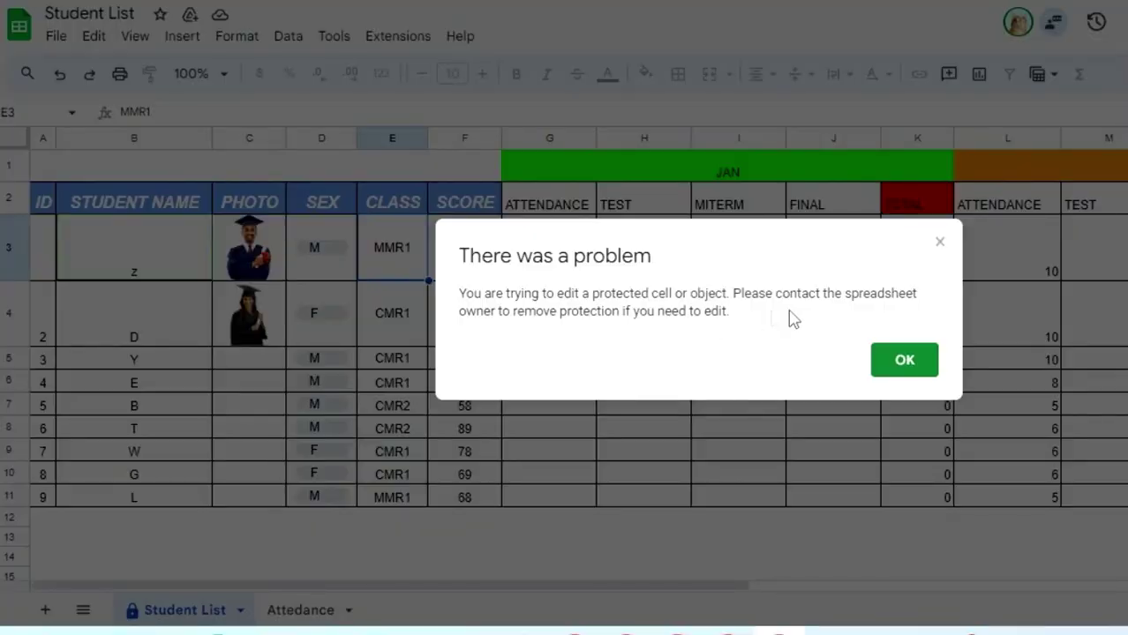
{"action": "left_click", "coordinate": [911, 360]}
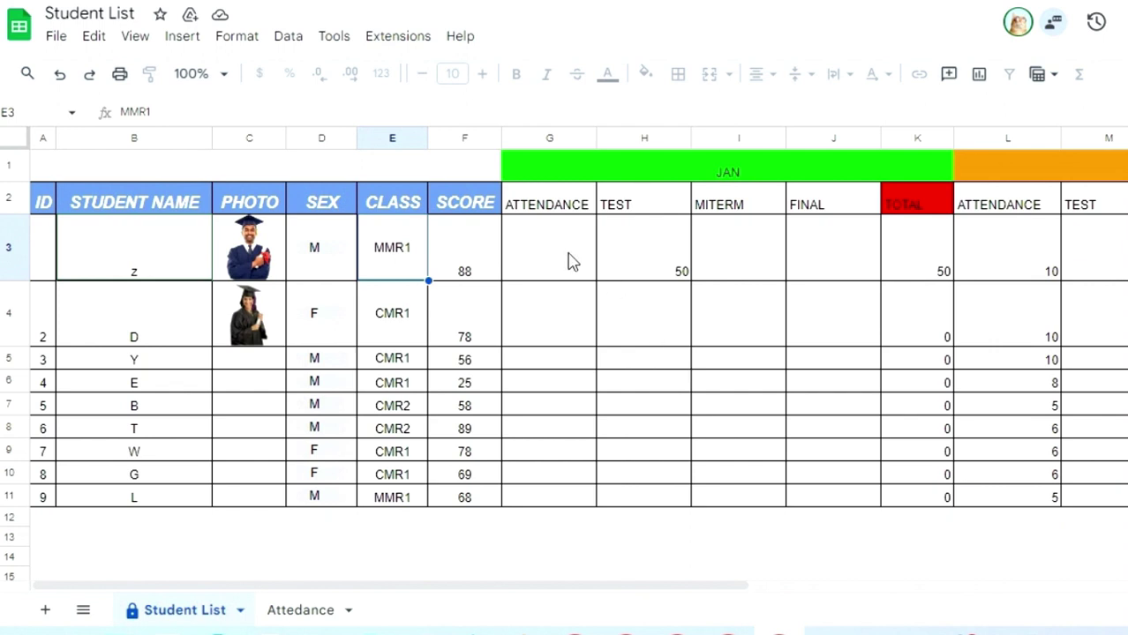
{"action": "left_click_drag", "start_coordinate": [549, 251], "coordinate": [844, 504]}
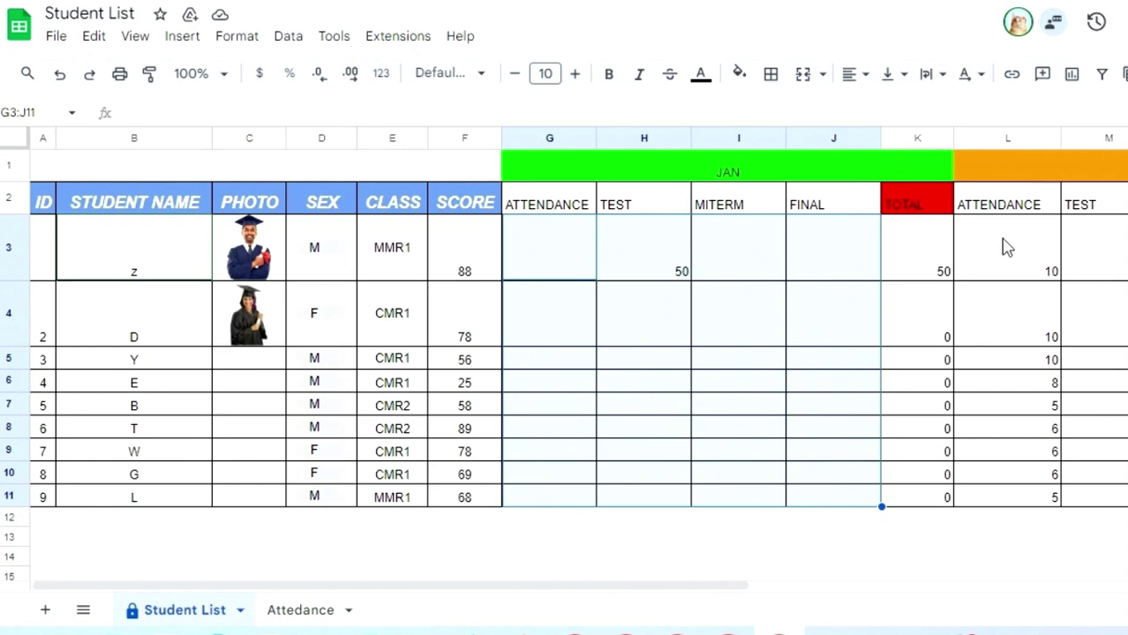
{"action": "left_click", "coordinate": [582, 337]}
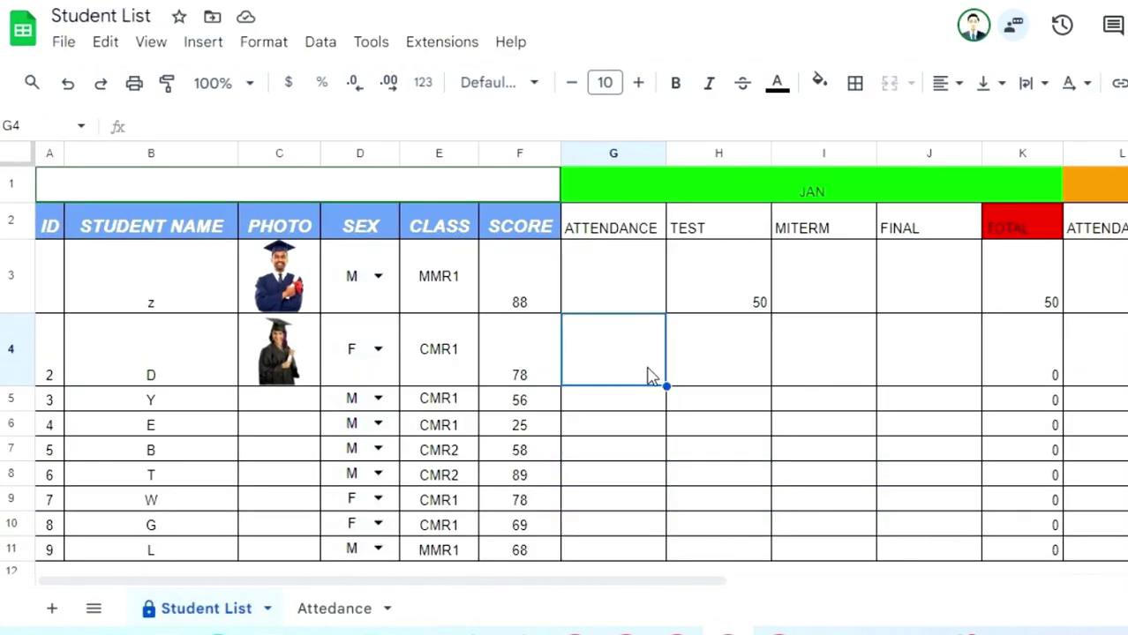